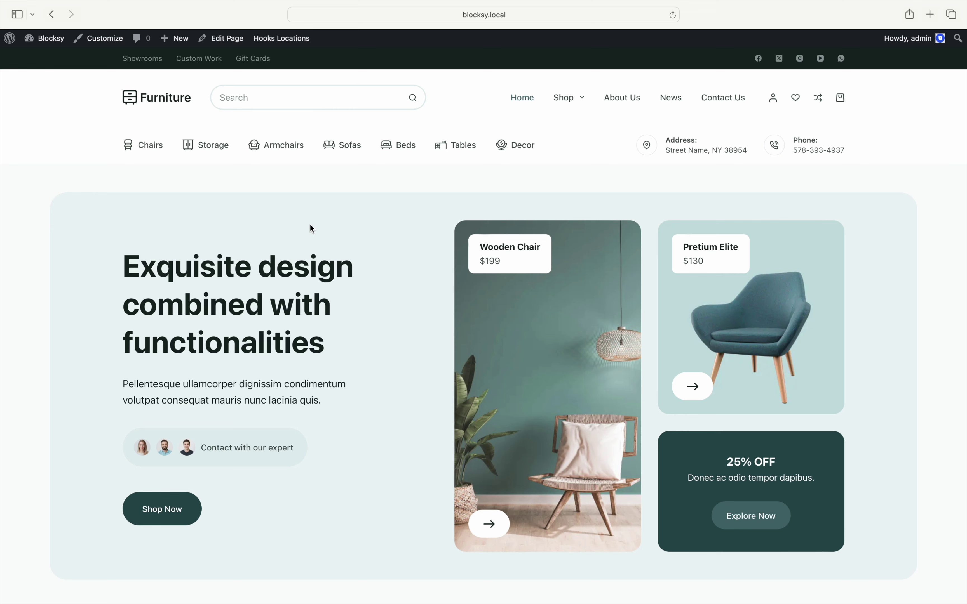
Open the Shop page and scroll down to the furniture product grid
{"action": "left_click", "coordinate": [562, 100]}
{"action": "scroll", "coordinate": [563, 104], "scroll_direction": "down", "scroll_amount": 10}
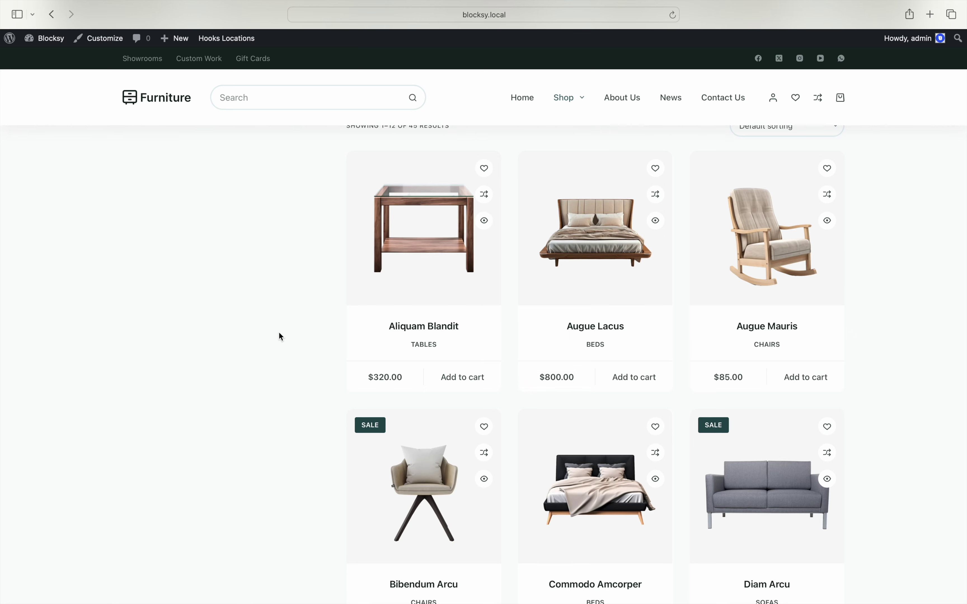
Go to the Widgets editor, collapse Main Sidebar and expand WooCommerce Sidebar
{"action": "left_click", "coordinate": [48, 43]}
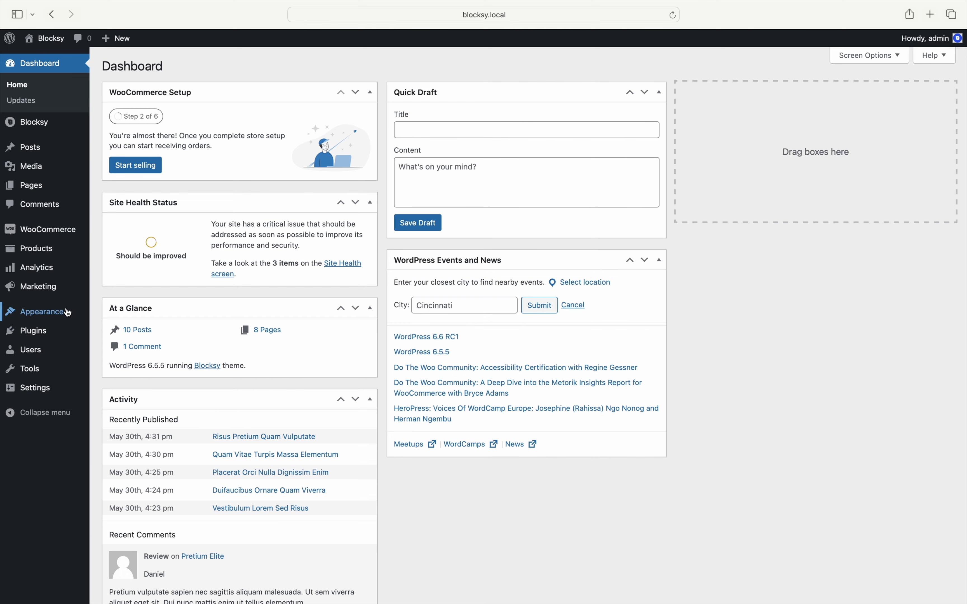
{"action": "mouse_move", "coordinate": [66, 313]}
{"action": "left_click", "coordinate": [145, 361]}
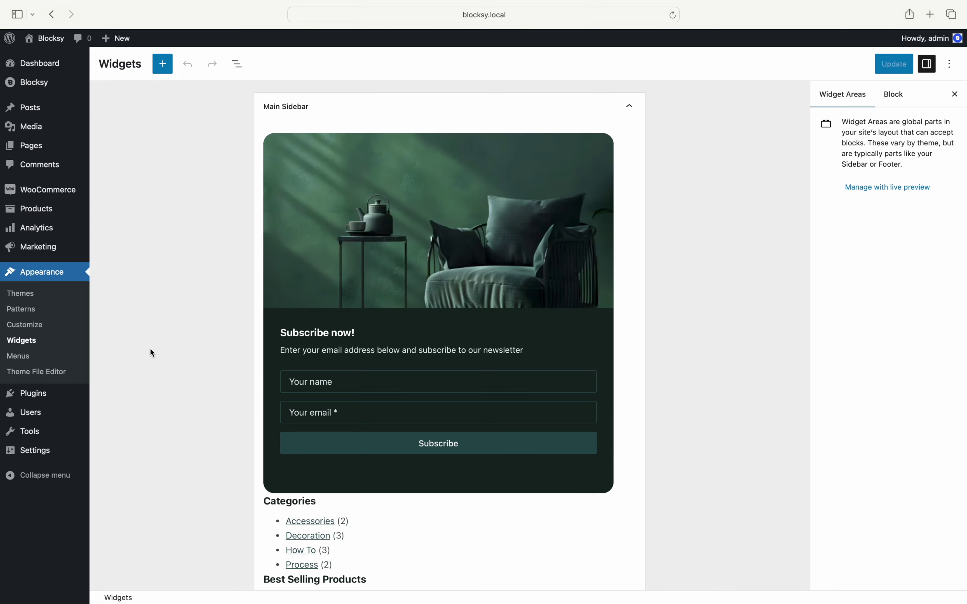
{"action": "left_click", "coordinate": [361, 118]}
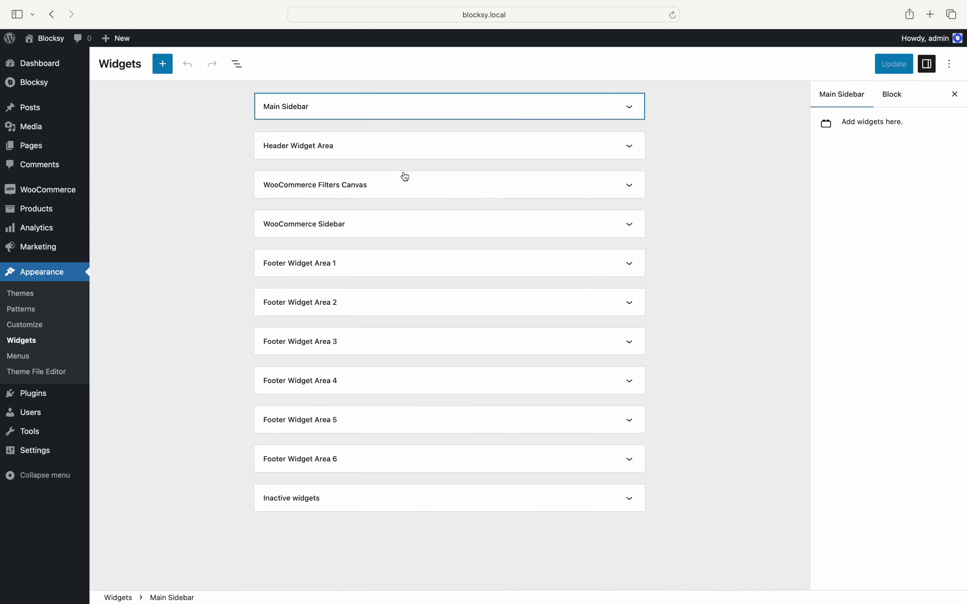
{"action": "left_click", "coordinate": [444, 226]}
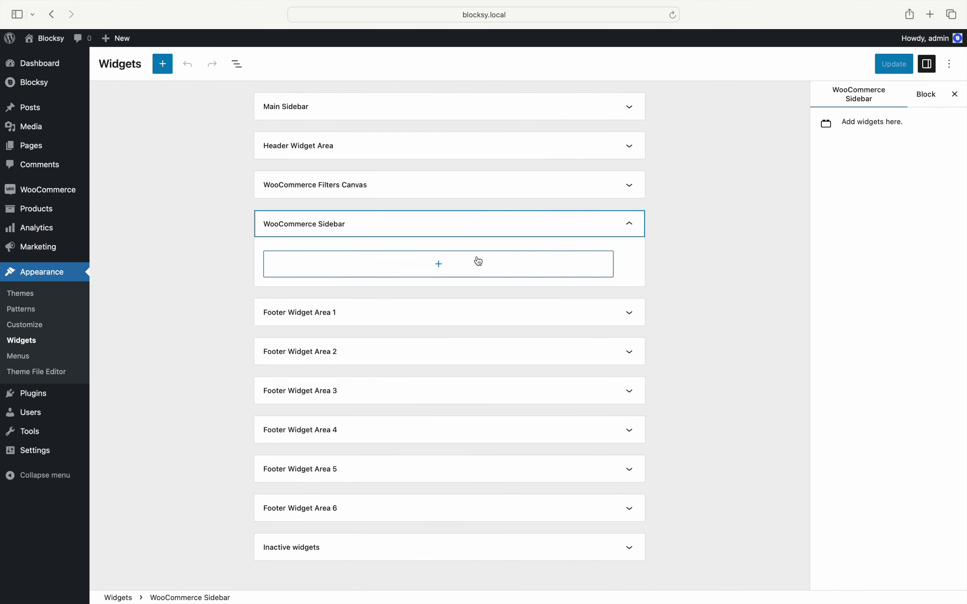
Add a Filter by Price block to the WooCommerce Sidebar
{"action": "left_click", "coordinate": [484, 267]}
{"action": "type", "text": "price"}
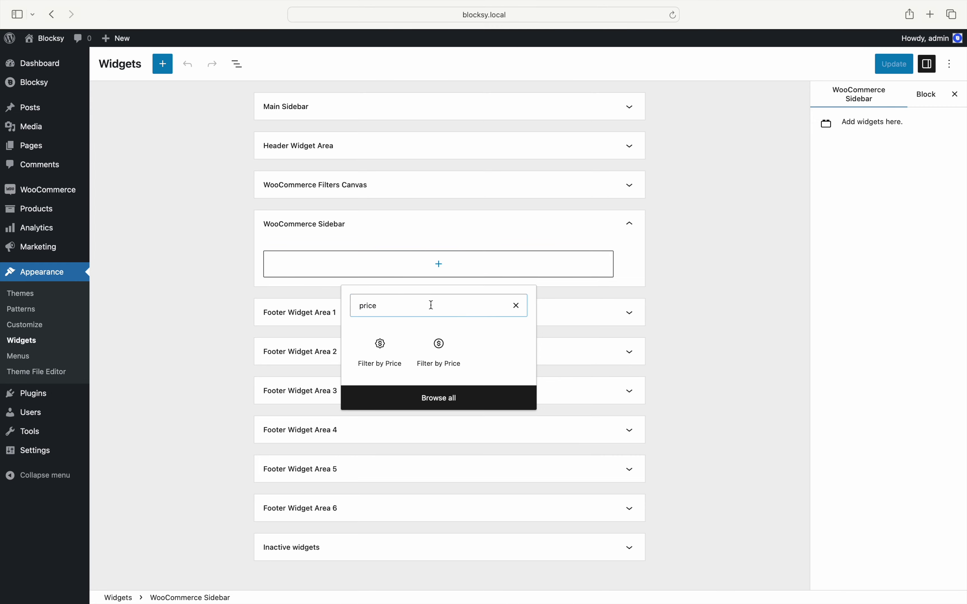
{"action": "left_click", "coordinate": [394, 355]}
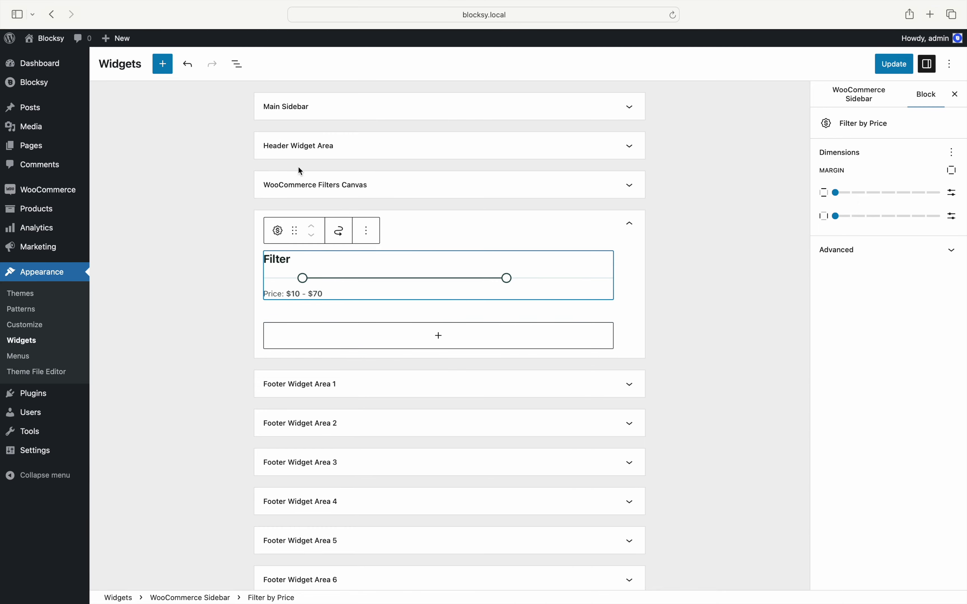
Rename the Filter by Price heading to 'Price Filter' using List View
{"action": "left_click", "coordinate": [240, 67]}
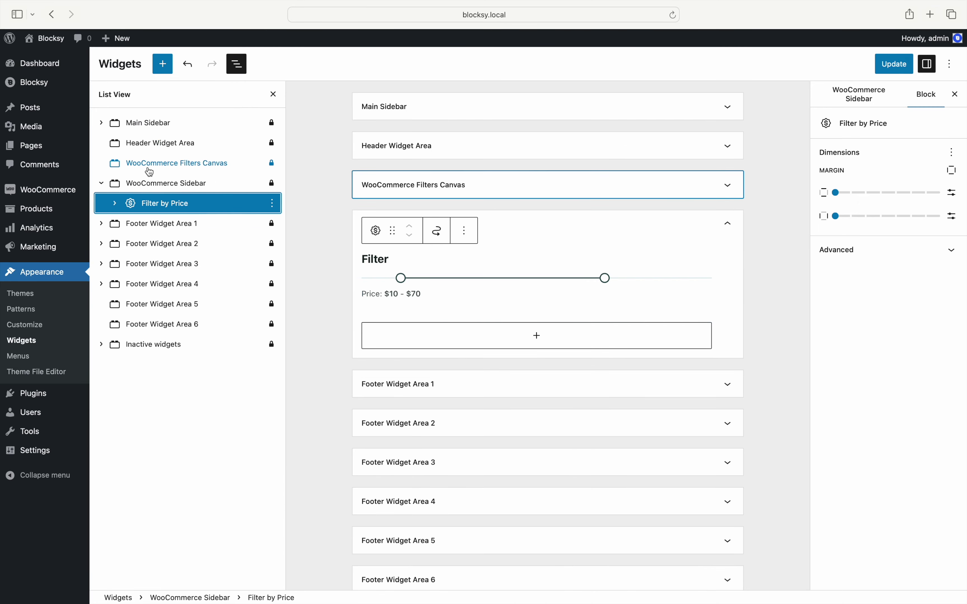
{"action": "left_click", "coordinate": [116, 203]}
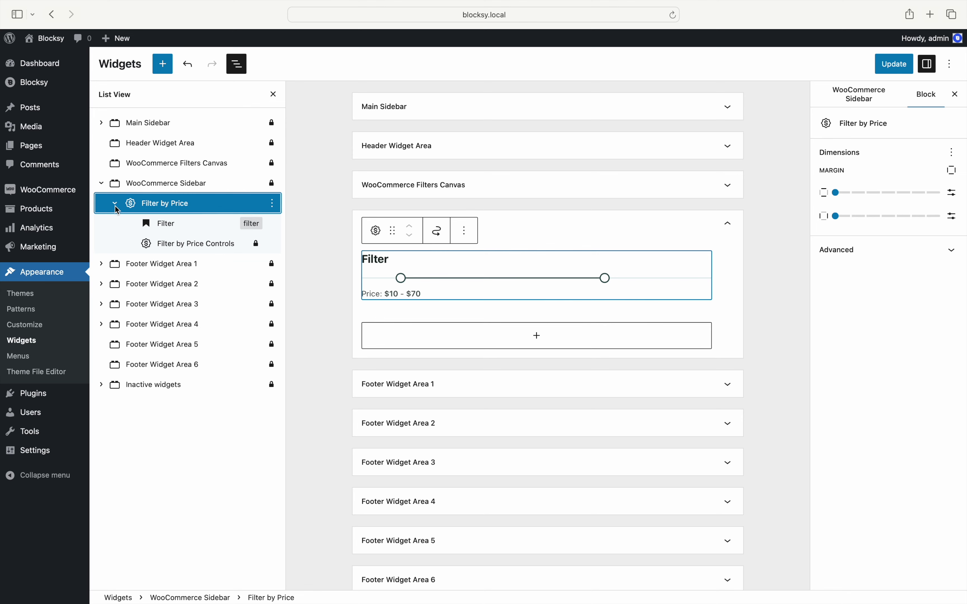
{"action": "left_click", "coordinate": [182, 224]}
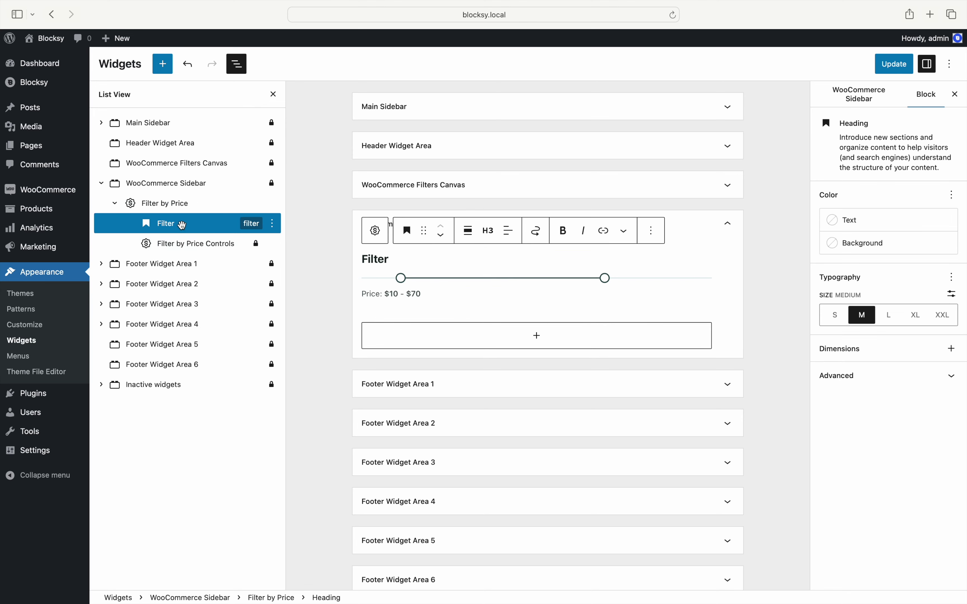
{"action": "type", "text": "Price"}
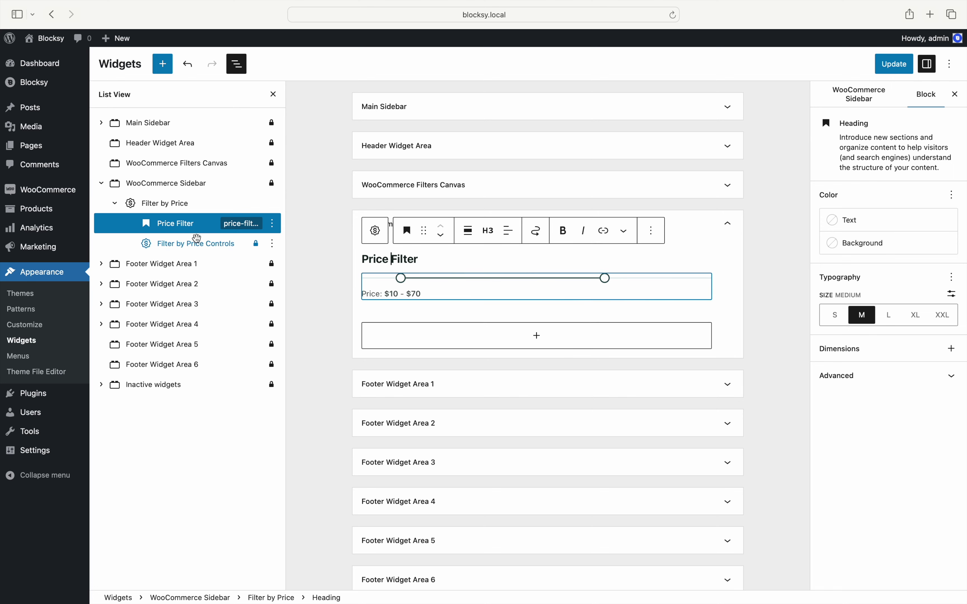
{"action": "left_click", "coordinate": [211, 245]}
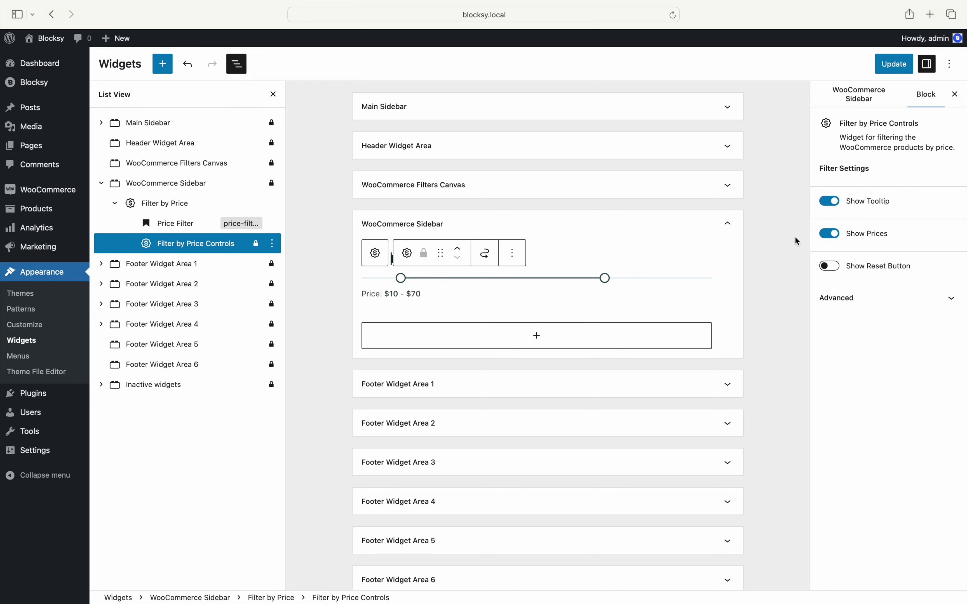
{"action": "left_click", "coordinate": [837, 208]}
{"action": "left_click", "coordinate": [838, 208]}
{"action": "left_click", "coordinate": [838, 271]}
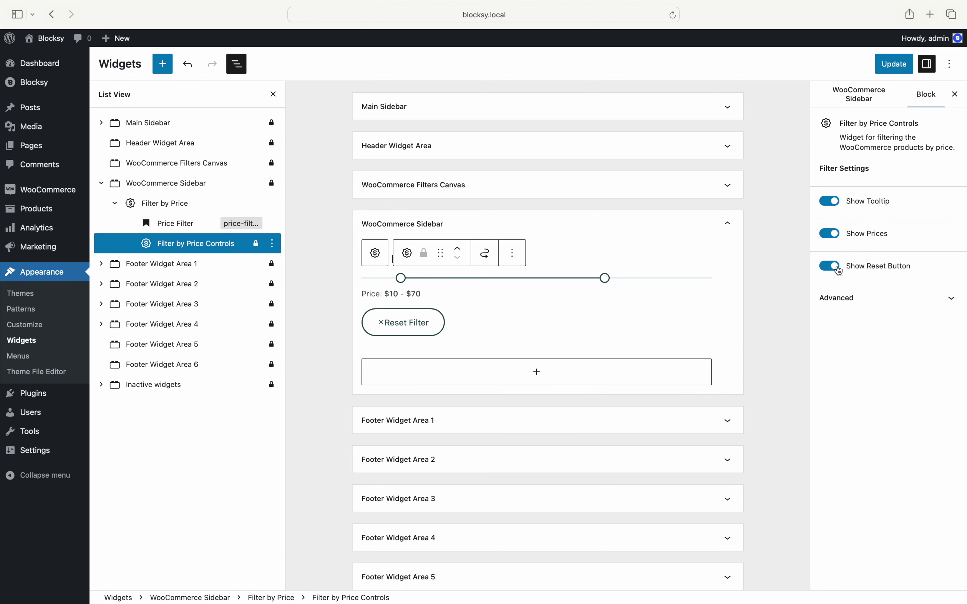
{"action": "left_click", "coordinate": [839, 271]}
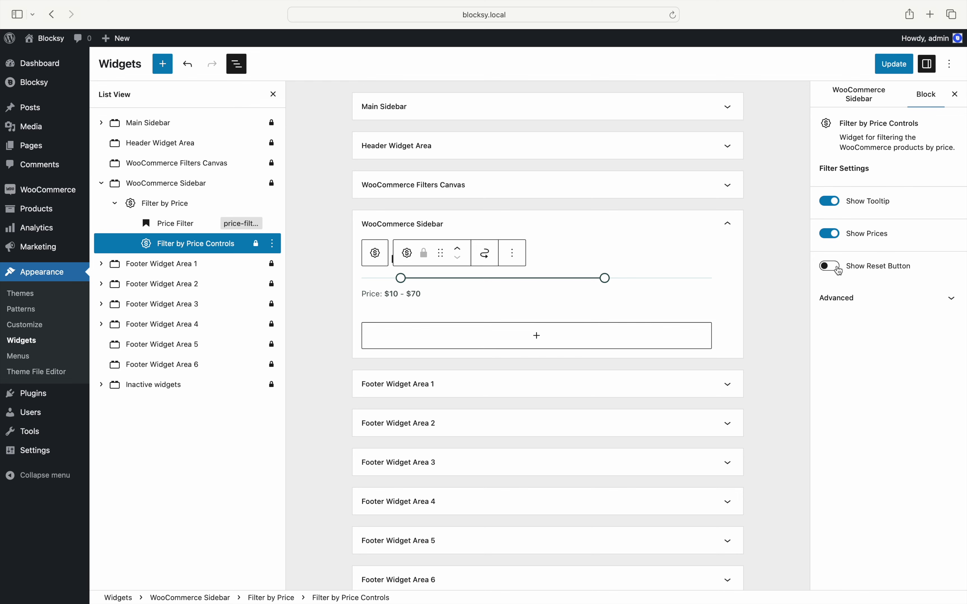
Insert a Shop Filters block below the price filter
{"action": "left_click", "coordinate": [688, 339]}
{"action": "type", "text": "shop"}
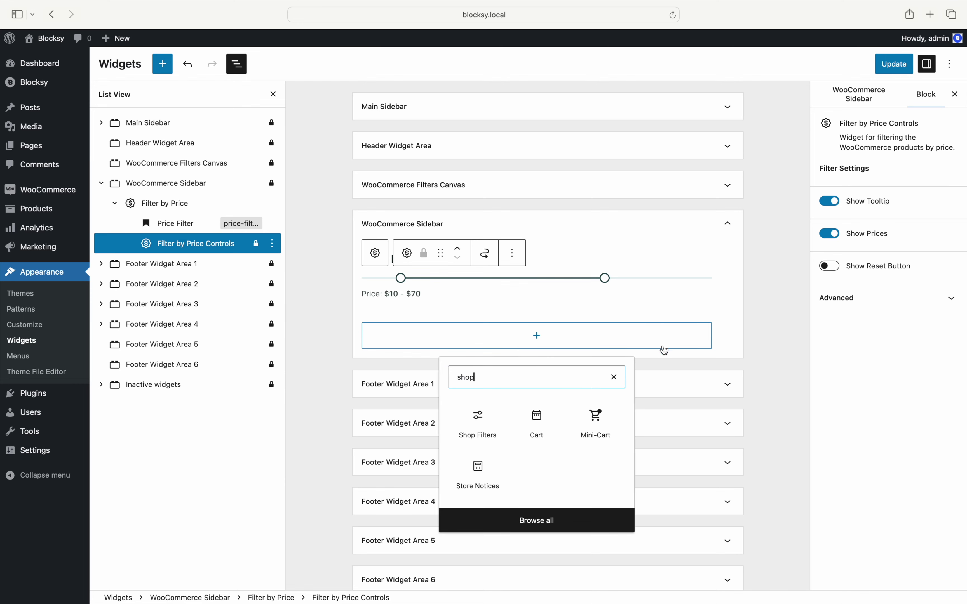
{"action": "left_click", "coordinate": [496, 427]}
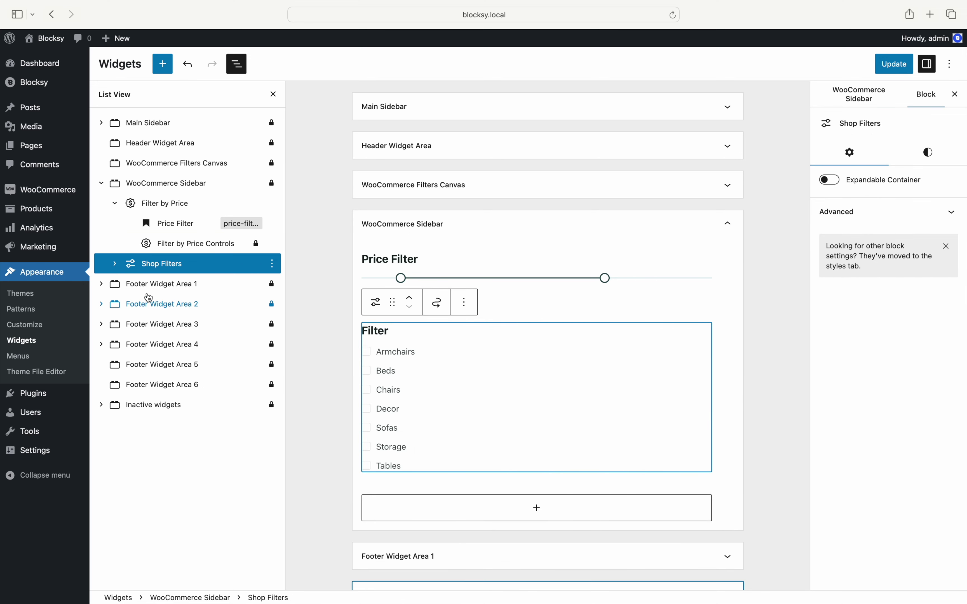
Rename the Shop Filters heading to 'Categories Filter'
{"action": "left_click", "coordinate": [116, 266]}
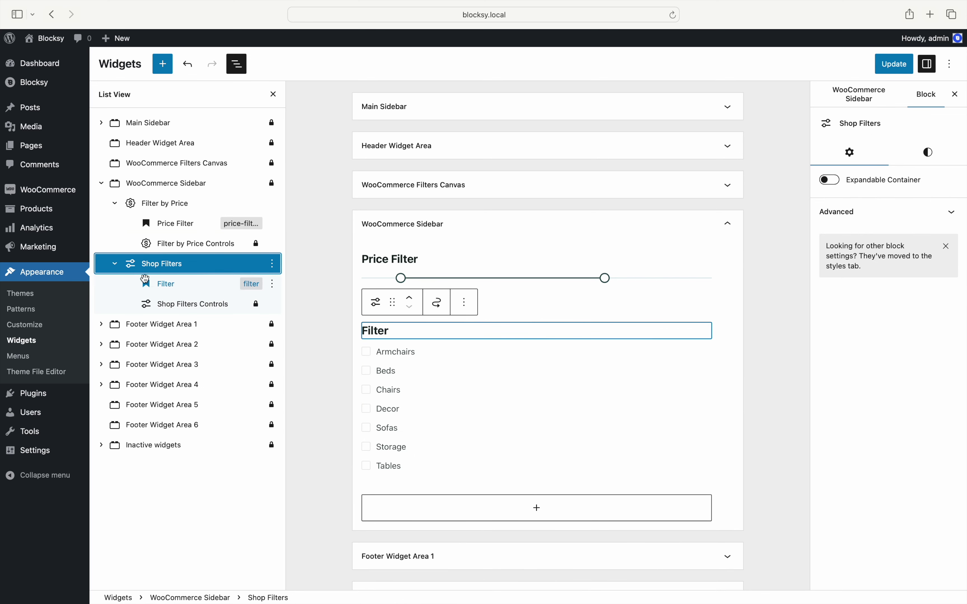
{"action": "left_click", "coordinate": [161, 284]}
{"action": "type", "text": "Categories"}
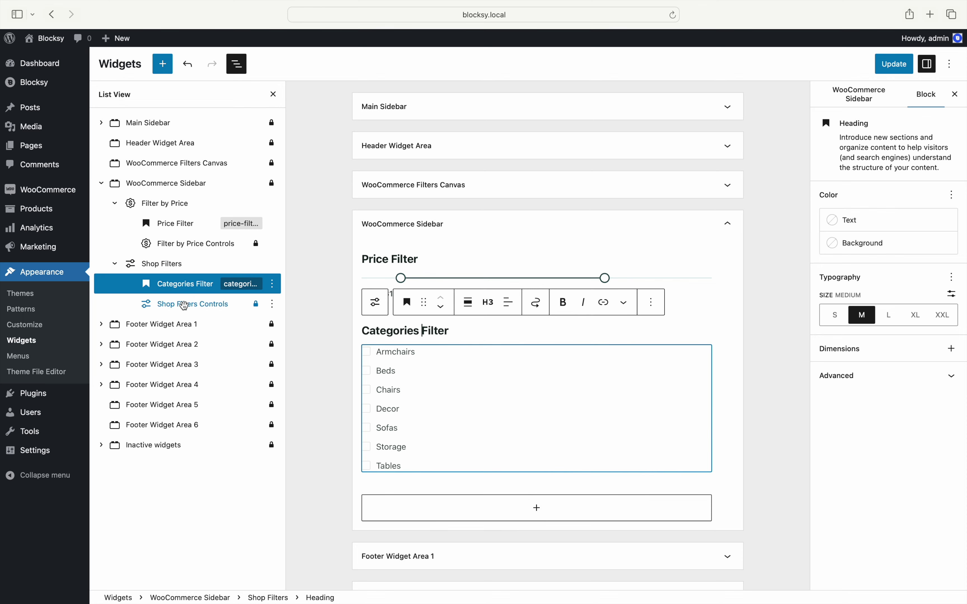
{"action": "left_click", "coordinate": [185, 306]}
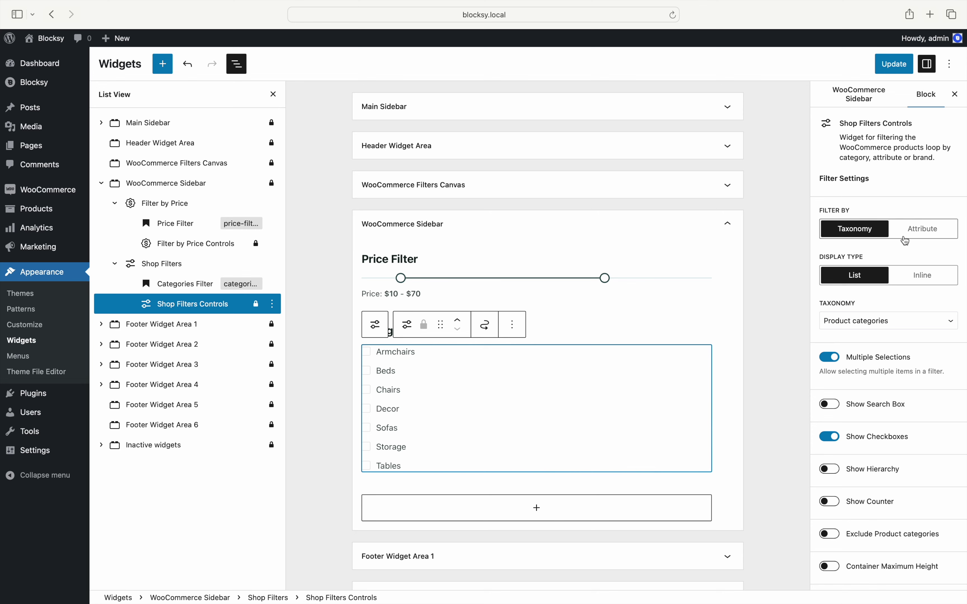
{"action": "left_click", "coordinate": [927, 321]}
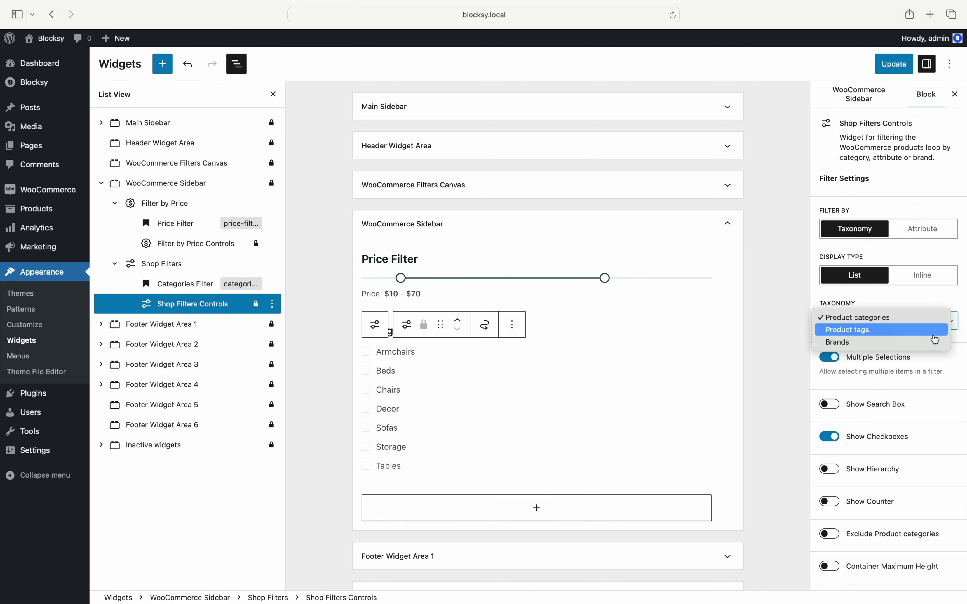
{"action": "left_click", "coordinate": [933, 320]}
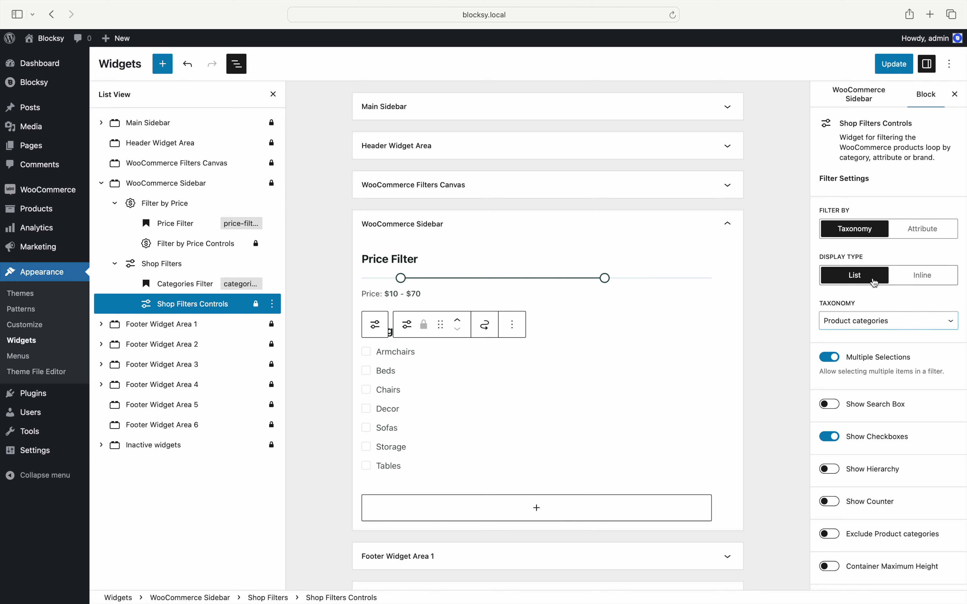
{"action": "left_click", "coordinate": [902, 282]}
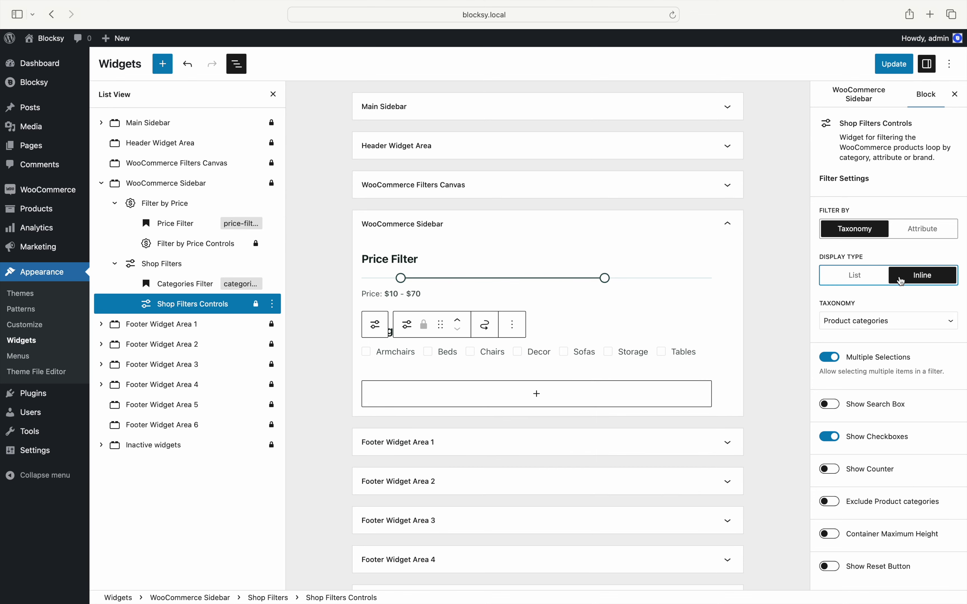
{"action": "left_click", "coordinate": [880, 283]}
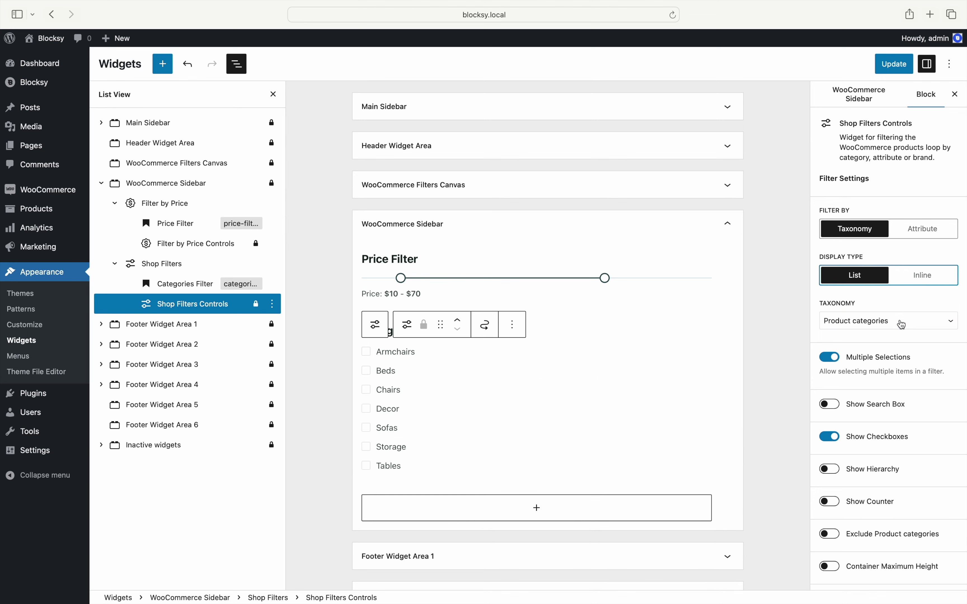
Set the Categories Filter to show product counts, with no search box
{"action": "left_click", "coordinate": [839, 361]}
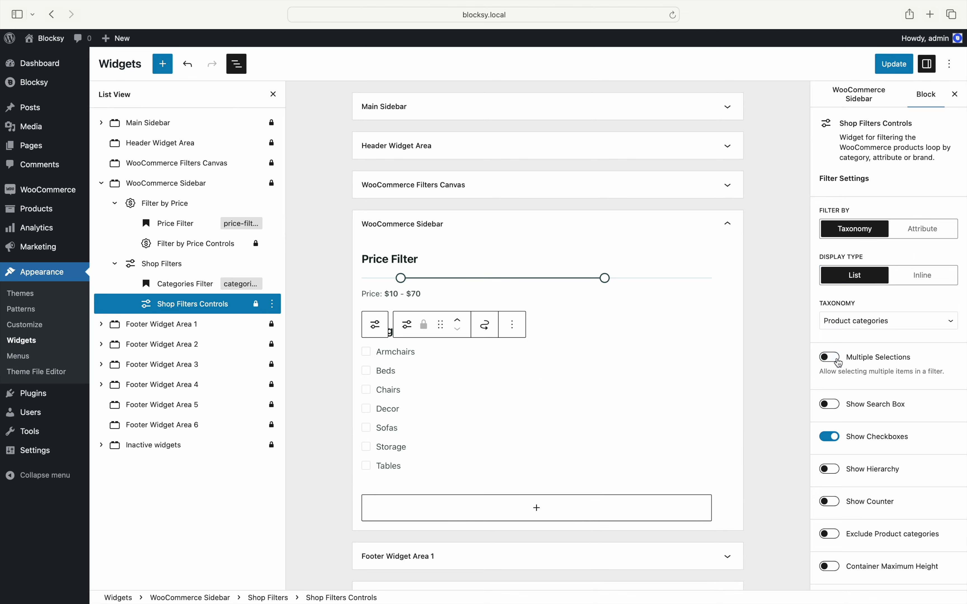
{"action": "left_click", "coordinate": [839, 362]}
{"action": "left_click", "coordinate": [839, 409]}
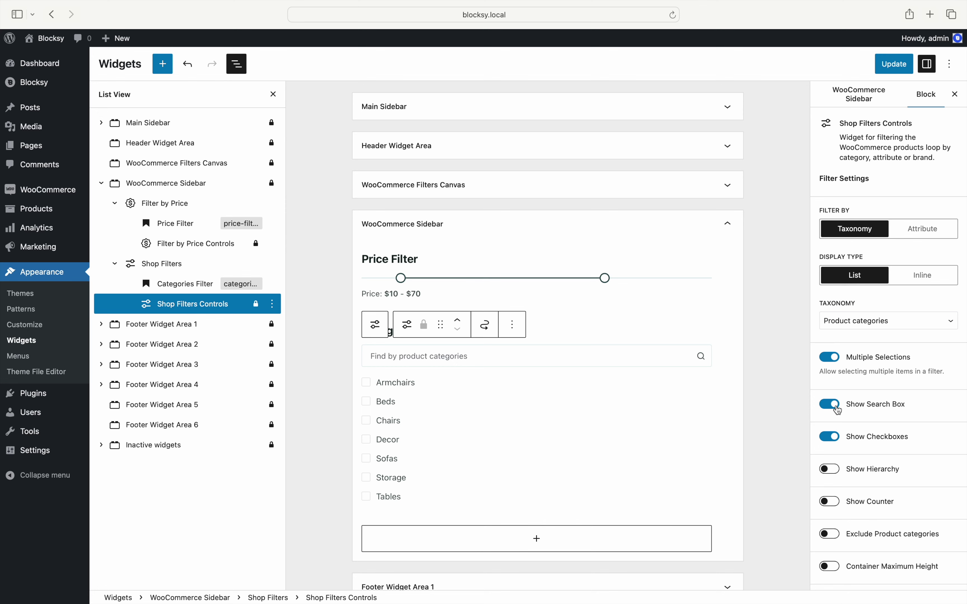
{"action": "left_click", "coordinate": [838, 409]}
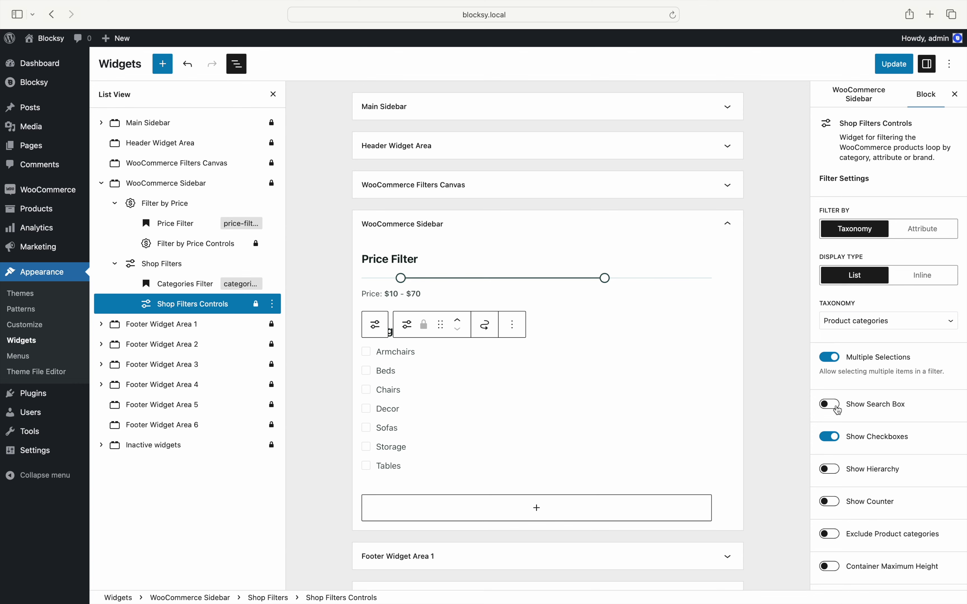
{"action": "left_click", "coordinate": [836, 444]}
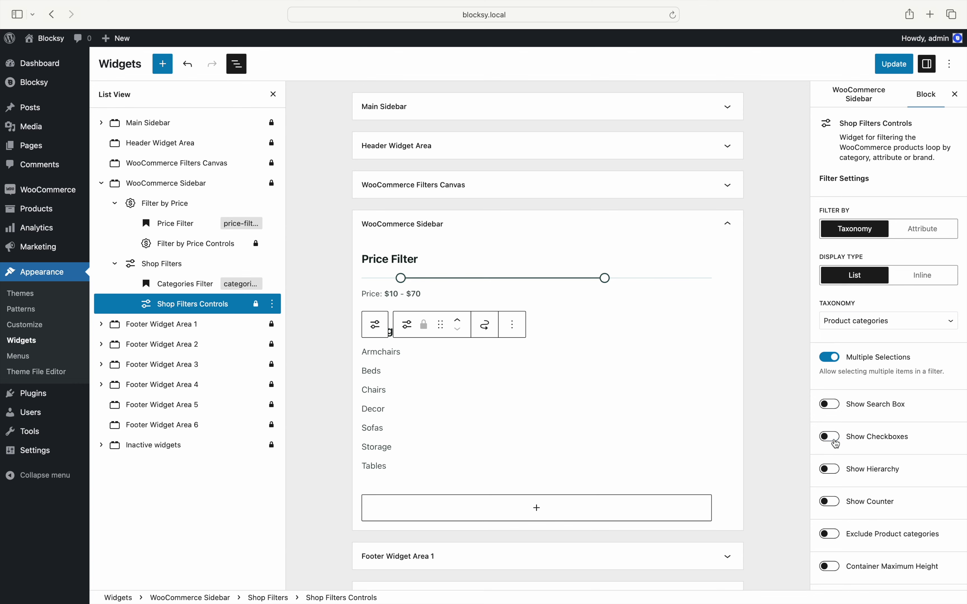
{"action": "left_click", "coordinate": [837, 444]}
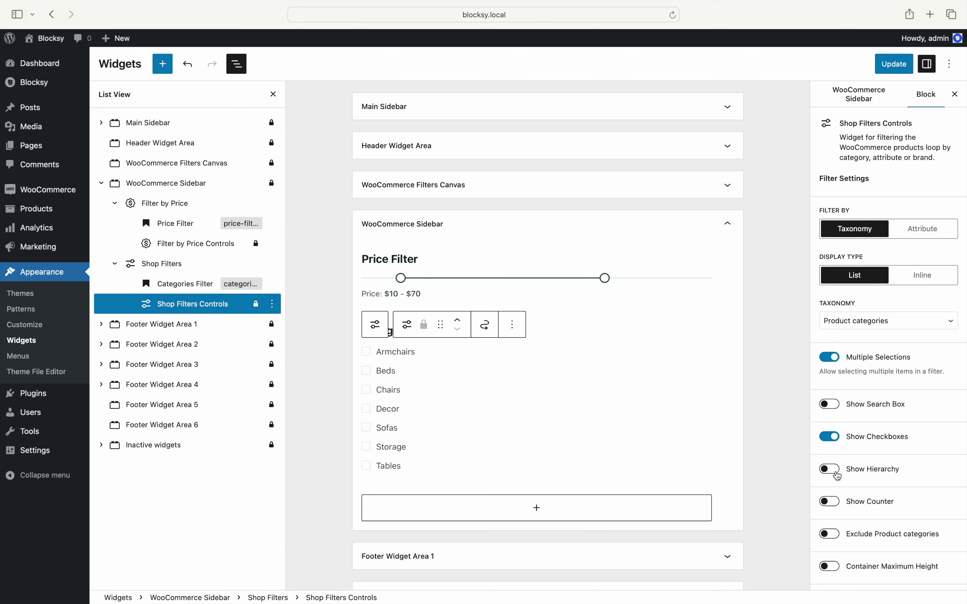
{"action": "left_click", "coordinate": [838, 508]}
{"action": "left_click", "coordinate": [835, 538]}
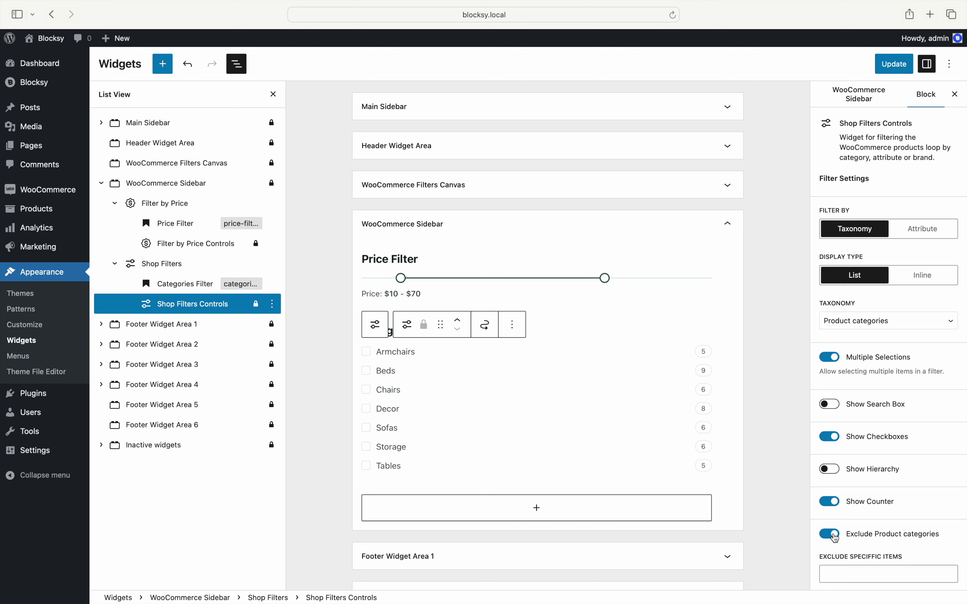
{"action": "left_click", "coordinate": [830, 534]}
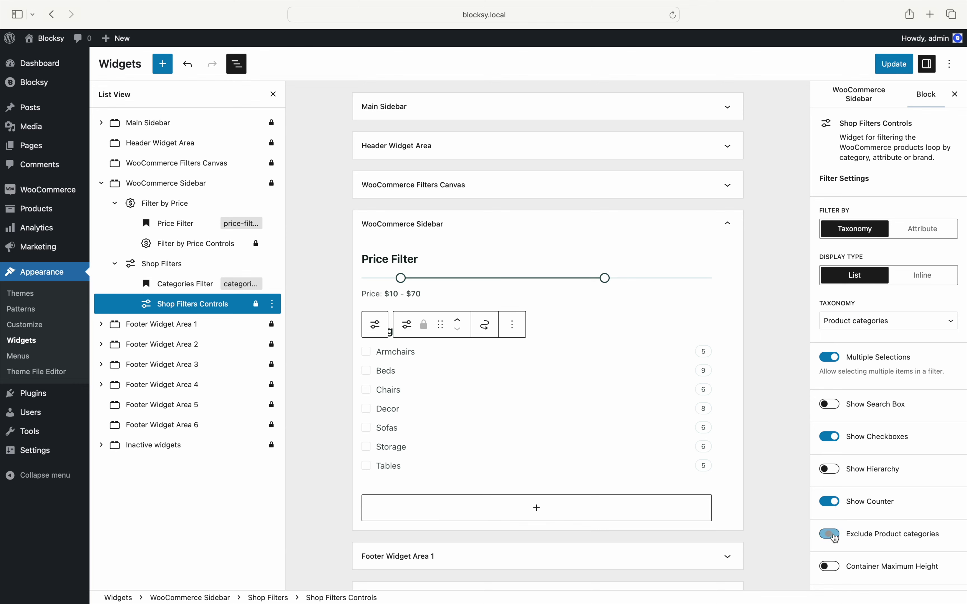
{"action": "scroll", "coordinate": [835, 538], "scroll_direction": "down", "scroll_amount": 3}
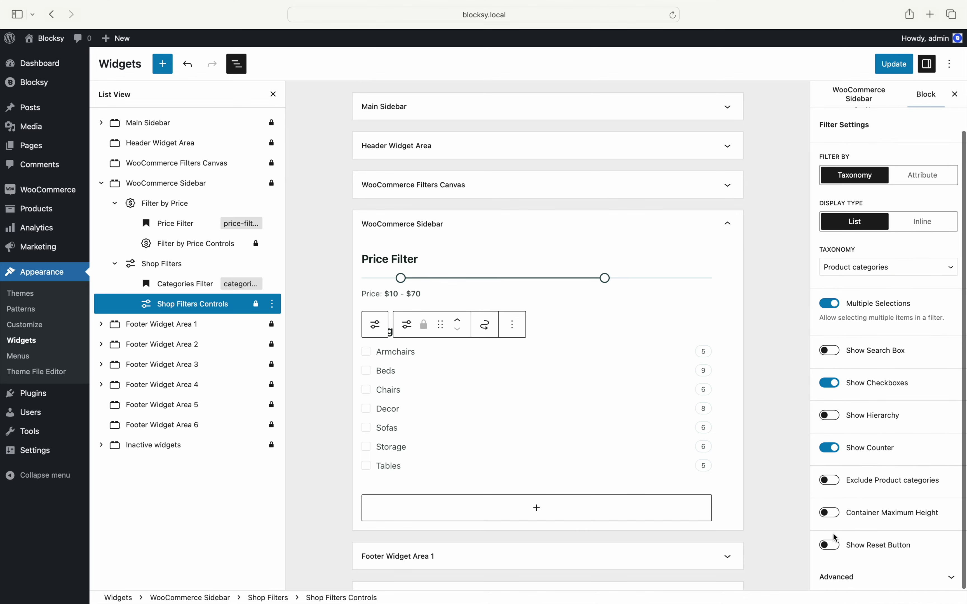
{"action": "left_click", "coordinate": [837, 548]}
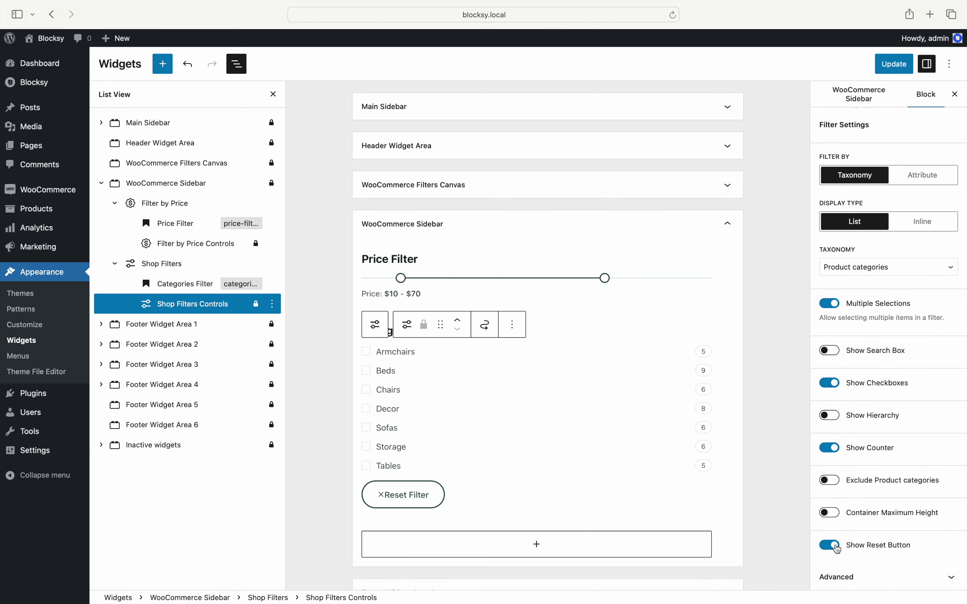
{"action": "left_click", "coordinate": [838, 548]}
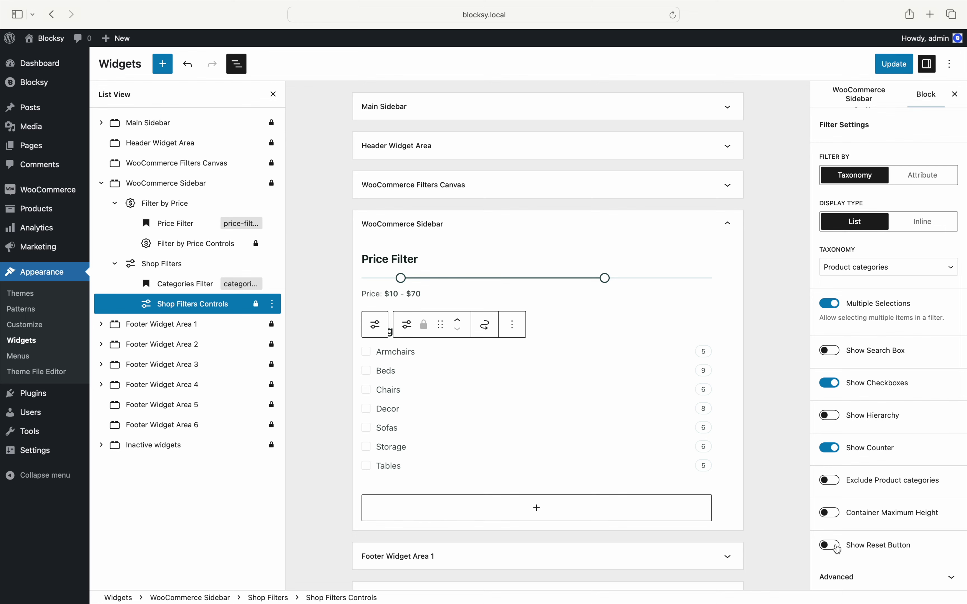
Insert another Shop Filters block below and select its Filter heading
{"action": "left_click", "coordinate": [691, 514]}
{"action": "type", "text": "shop"}
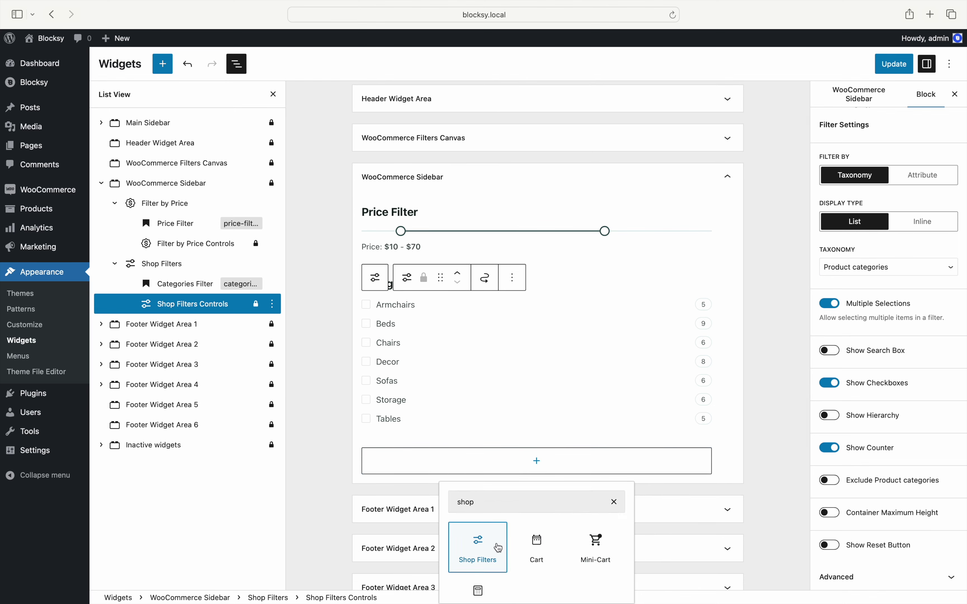
{"action": "left_click", "coordinate": [499, 548]}
{"action": "left_click", "coordinate": [115, 324]}
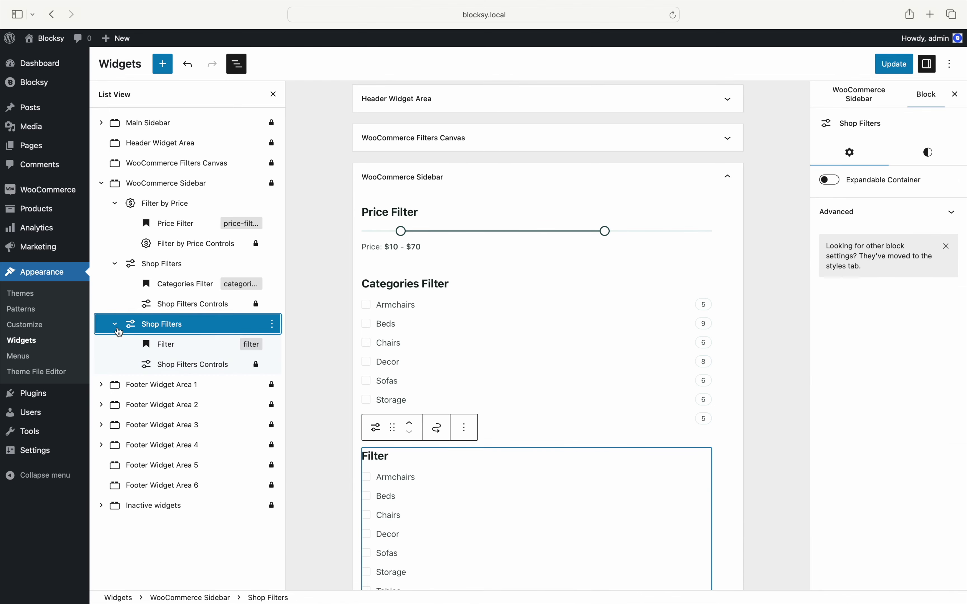
{"action": "left_click", "coordinate": [166, 346]}
Rename the new heading to 'Brands Filter' and set its taxonomy to Brands
{"action": "type", "text": "Brands"}
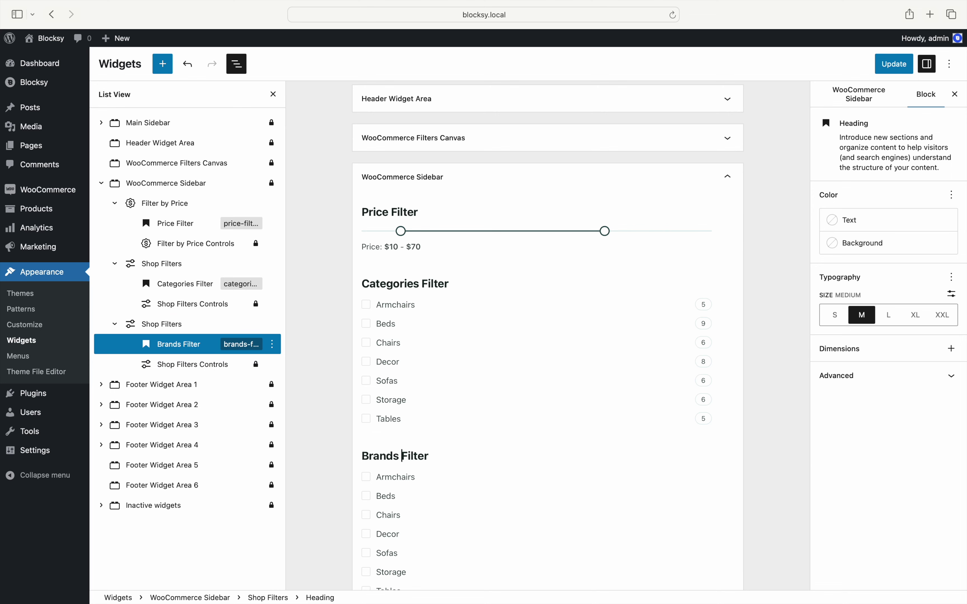
{"action": "left_click", "coordinate": [208, 365]}
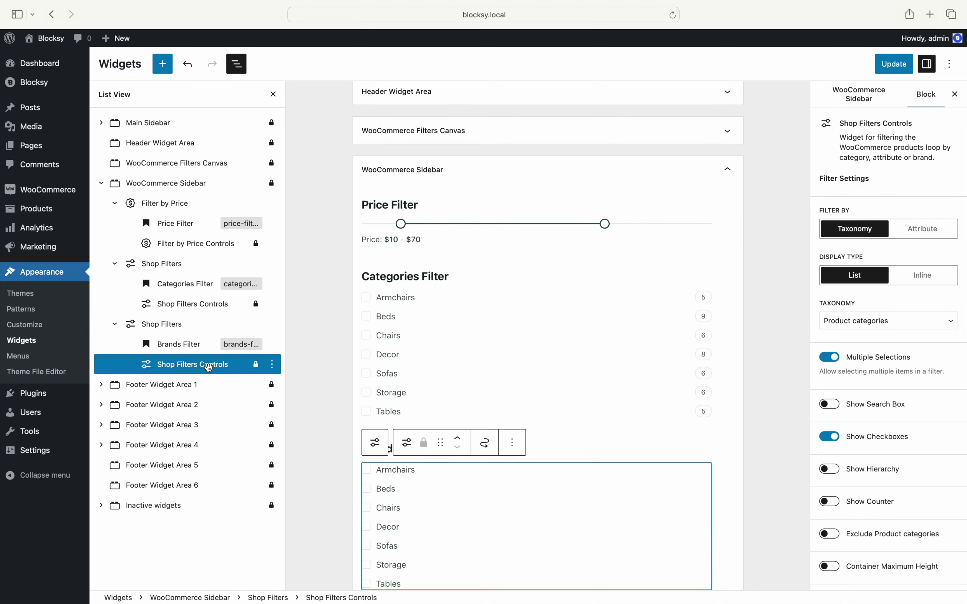
{"action": "left_click", "coordinate": [880, 322]}
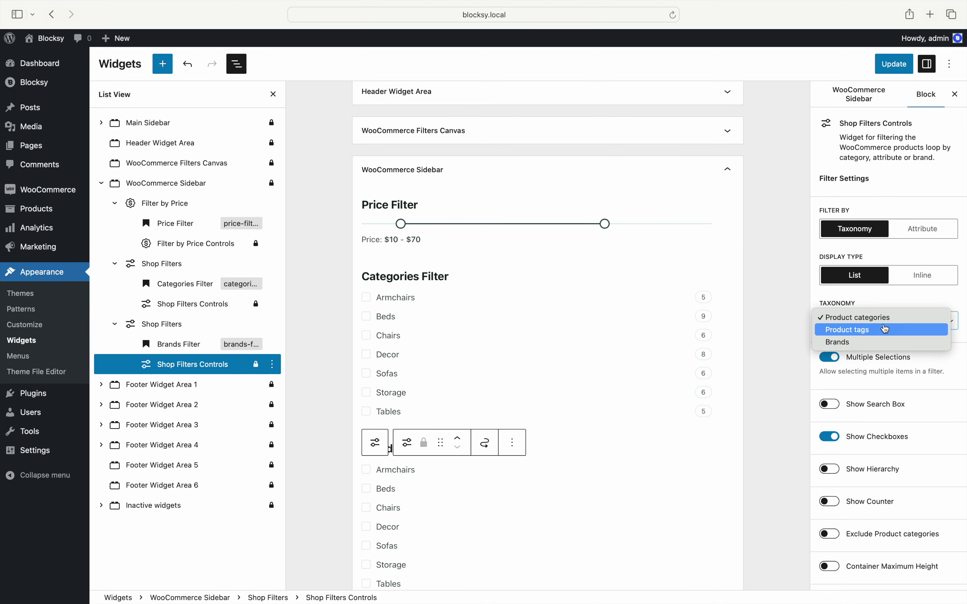
{"action": "left_click", "coordinate": [896, 339]}
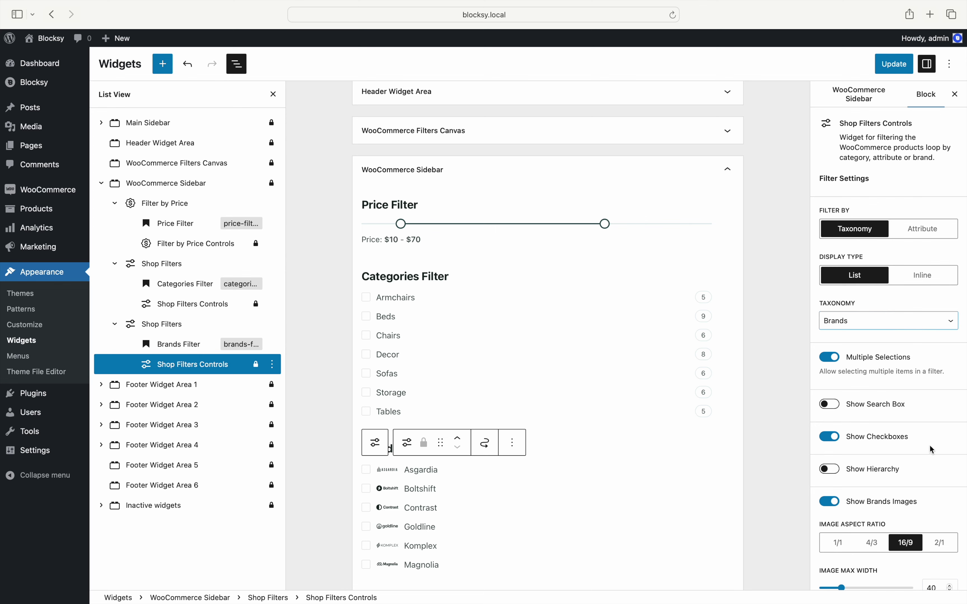
Set brand logo max width to 66, hide name labels, and show counts
{"action": "left_click", "coordinate": [832, 502]}
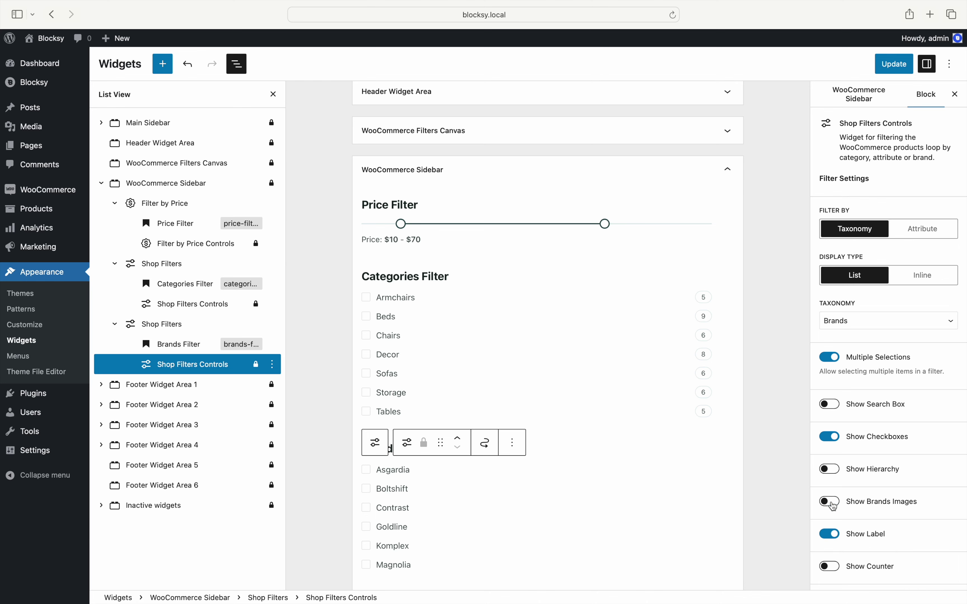
{"action": "left_click", "coordinate": [832, 503]}
{"action": "scroll", "coordinate": [834, 506], "scroll_direction": "down", "scroll_amount": 4}
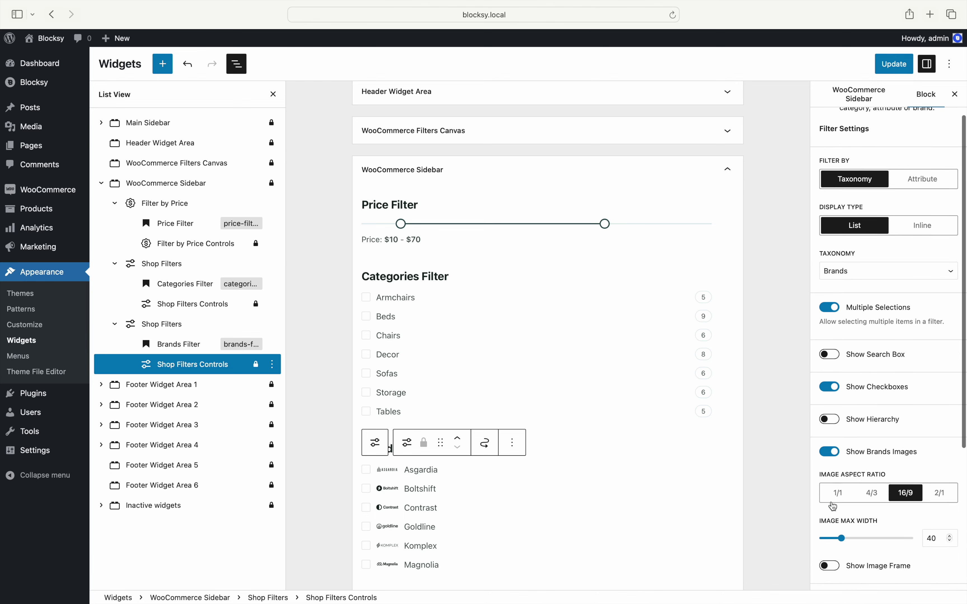
{"action": "left_click_drag", "start_coordinate": [843, 505], "coordinate": [861, 506]}
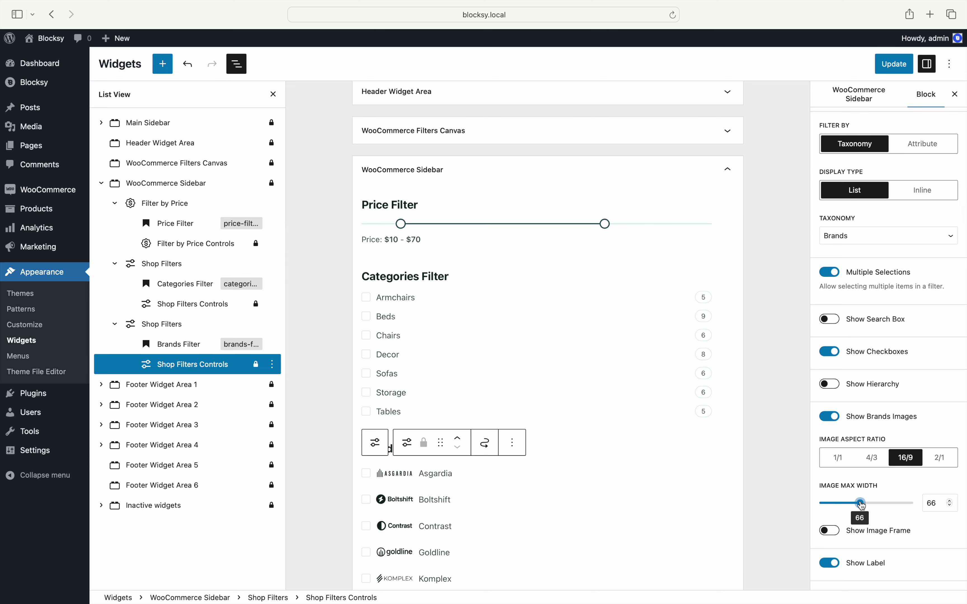
{"action": "left_click", "coordinate": [832, 568]}
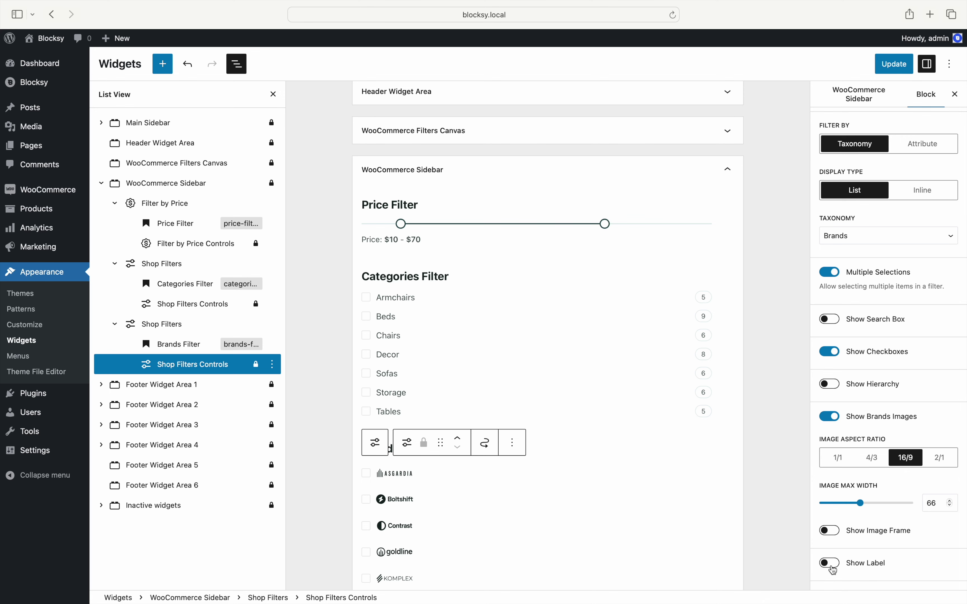
{"action": "scroll", "coordinate": [833, 570], "scroll_direction": "down", "scroll_amount": 5}
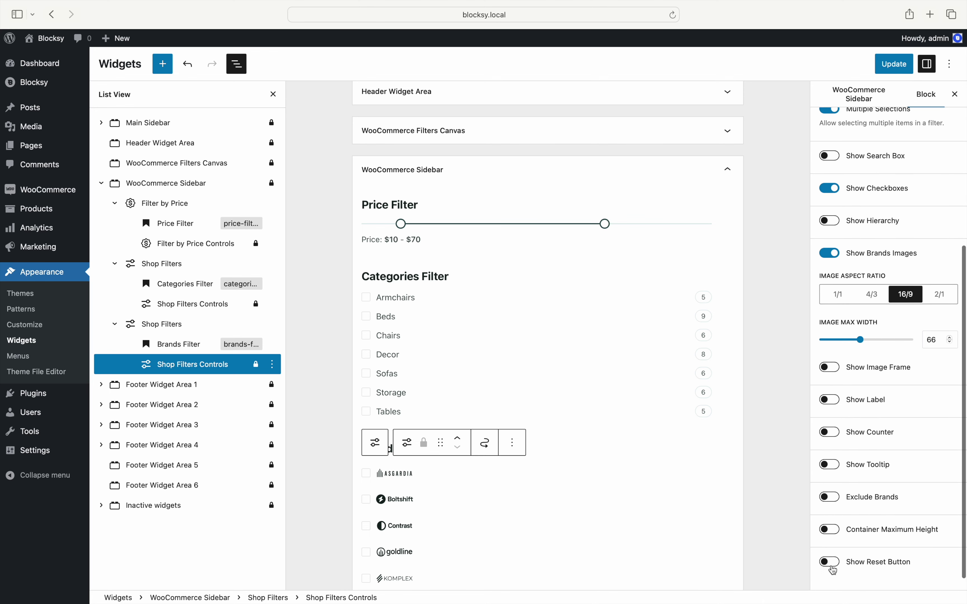
{"action": "left_click", "coordinate": [831, 417]}
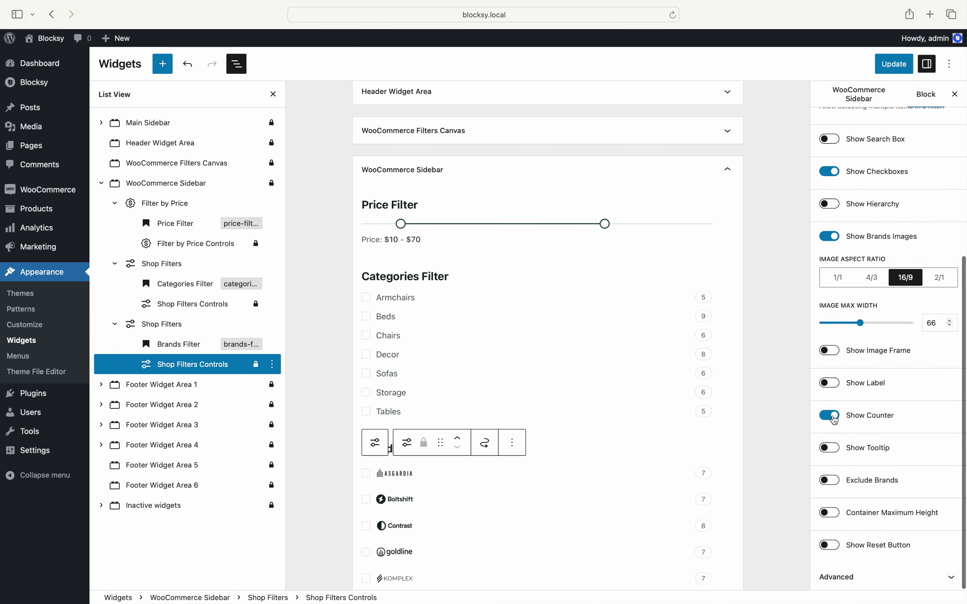
Add a third Shop Filters block that filters by the Color attribute
{"action": "scroll", "coordinate": [691, 492], "scroll_direction": "down", "scroll_amount": 4}
{"action": "left_click", "coordinate": [691, 493]}
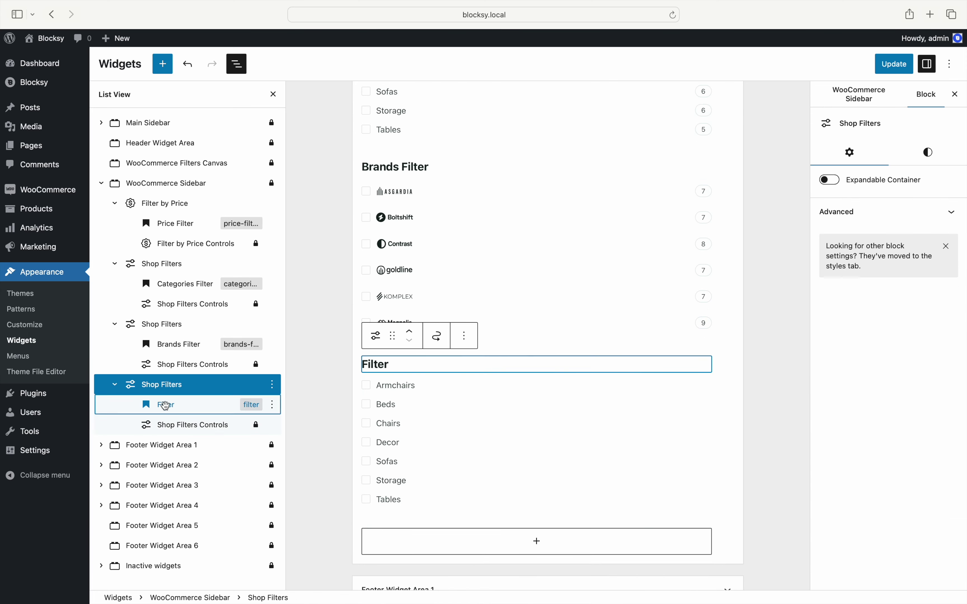
{"action": "left_click", "coordinate": [187, 426]}
{"action": "left_click", "coordinate": [923, 229]}
{"action": "left_click", "coordinate": [889, 320]}
{"action": "left_click", "coordinate": [939, 331]}
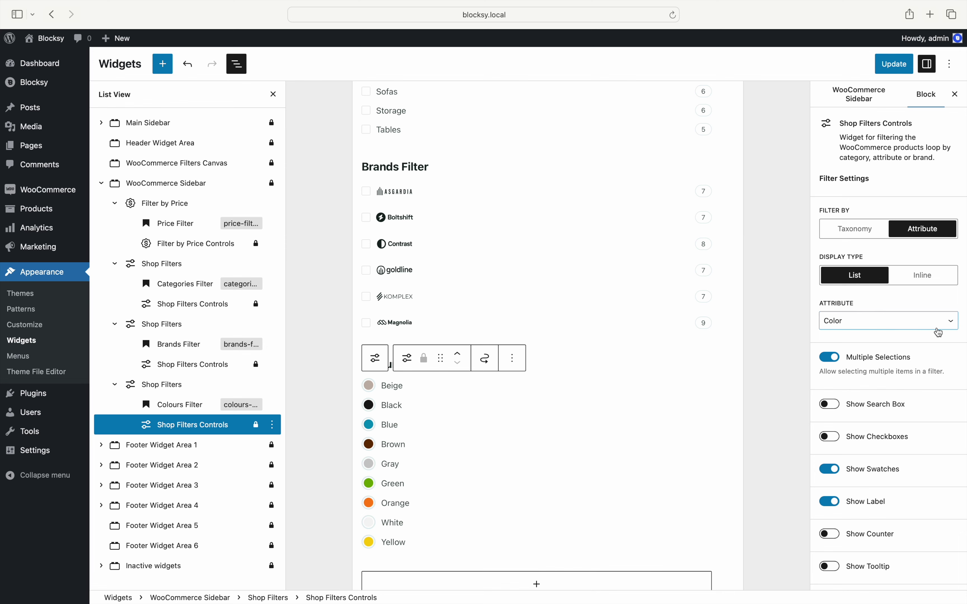
Show product counts beside each colour, save the widgets, and open the live site
{"action": "left_click", "coordinate": [830, 470]}
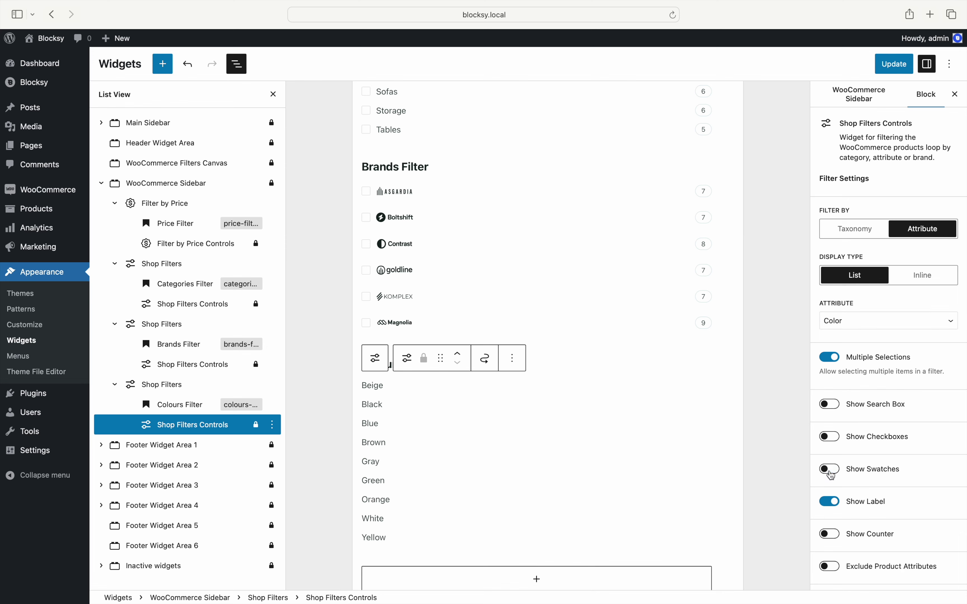
{"action": "left_click", "coordinate": [831, 472]}
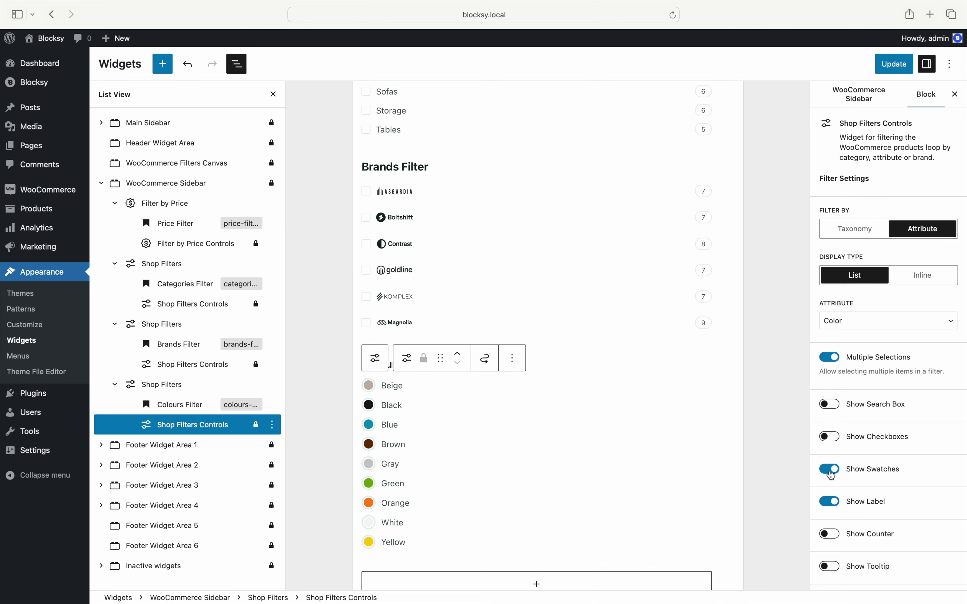
{"action": "scroll", "coordinate": [831, 476], "scroll_direction": "down", "scroll_amount": 3}
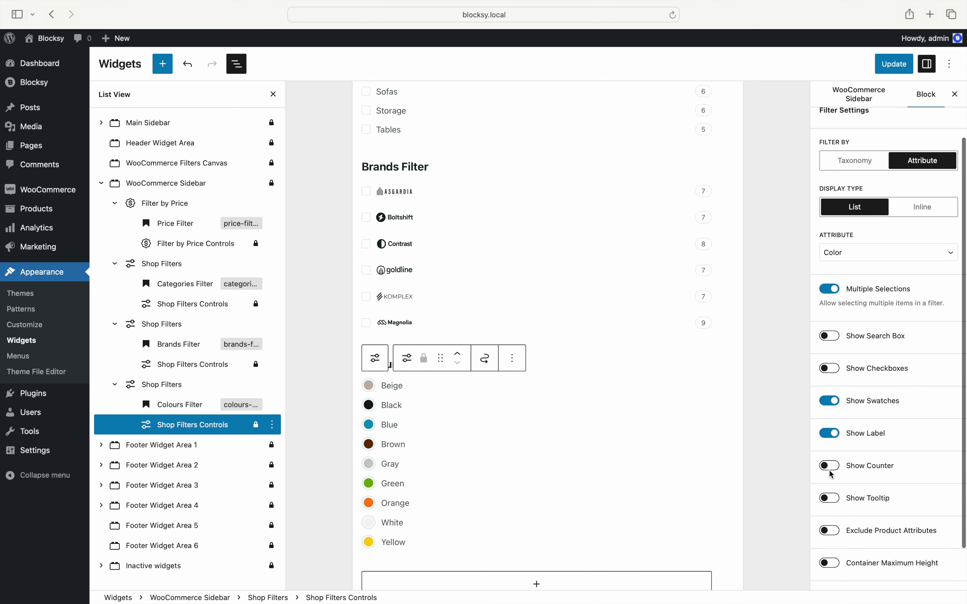
{"action": "left_click", "coordinate": [837, 472]}
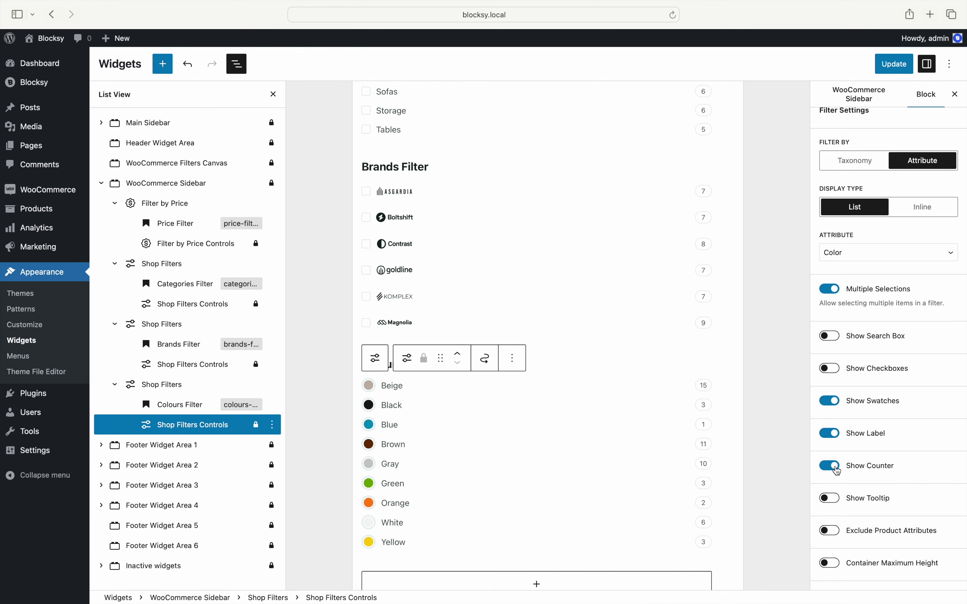
{"action": "left_click", "coordinate": [894, 63]}
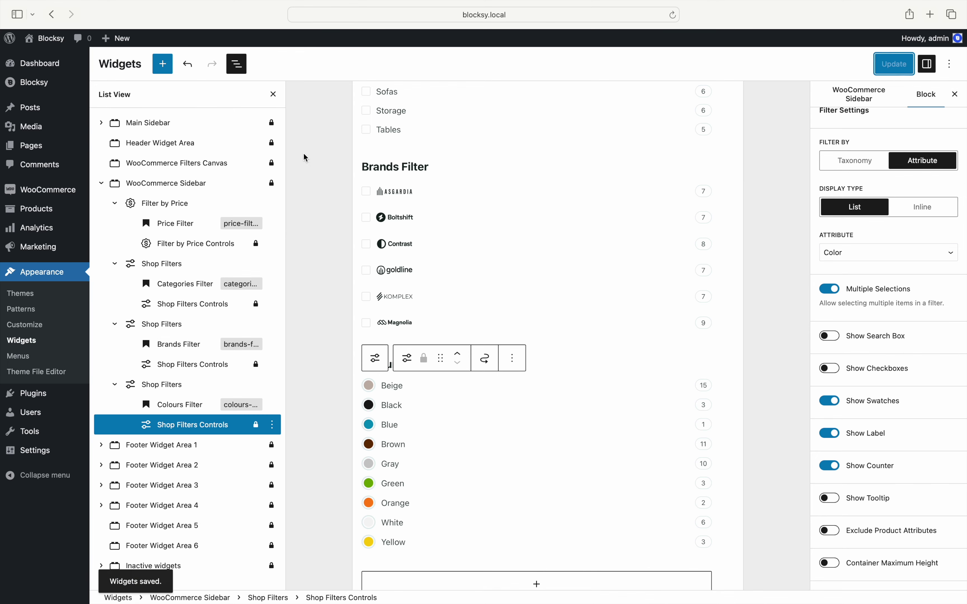
{"action": "left_click", "coordinate": [44, 38], "text": "super"}
Open the storefront Shop page and narrow the price range to $800–$1000
{"action": "left_click", "coordinate": [518, 42]}
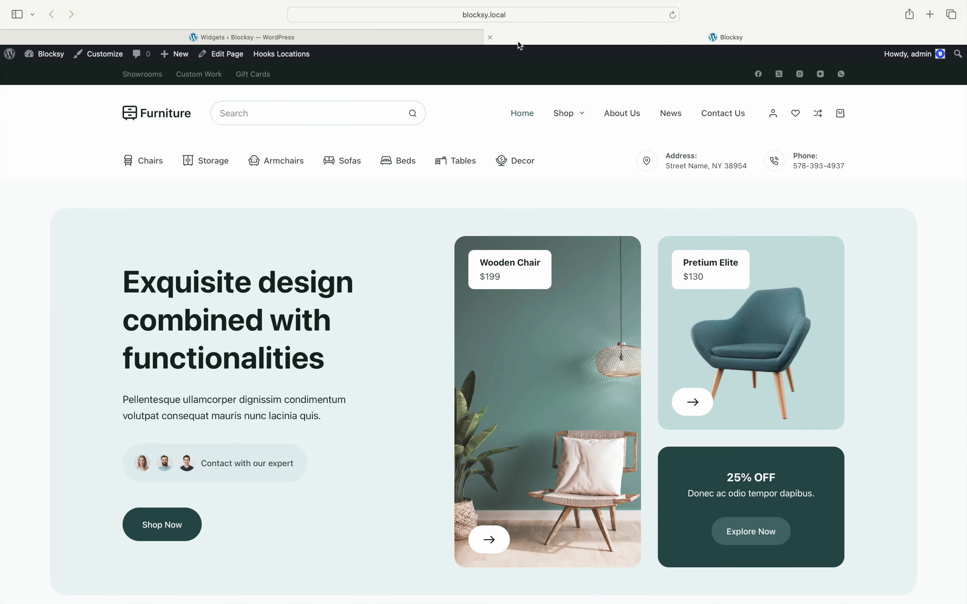
{"action": "left_click", "coordinate": [562, 118]}
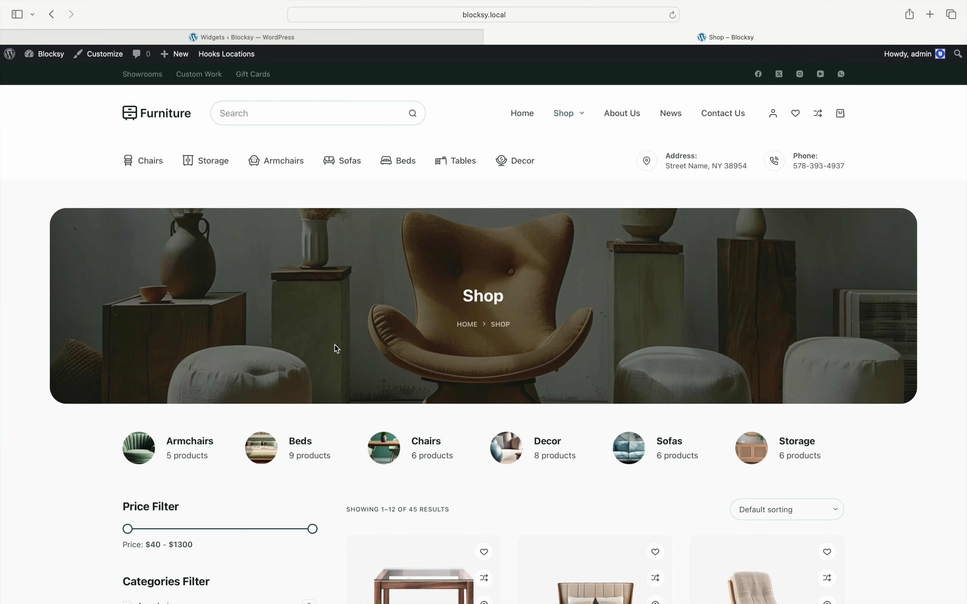
{"action": "scroll", "coordinate": [331, 351], "scroll_direction": "down", "scroll_amount": 6}
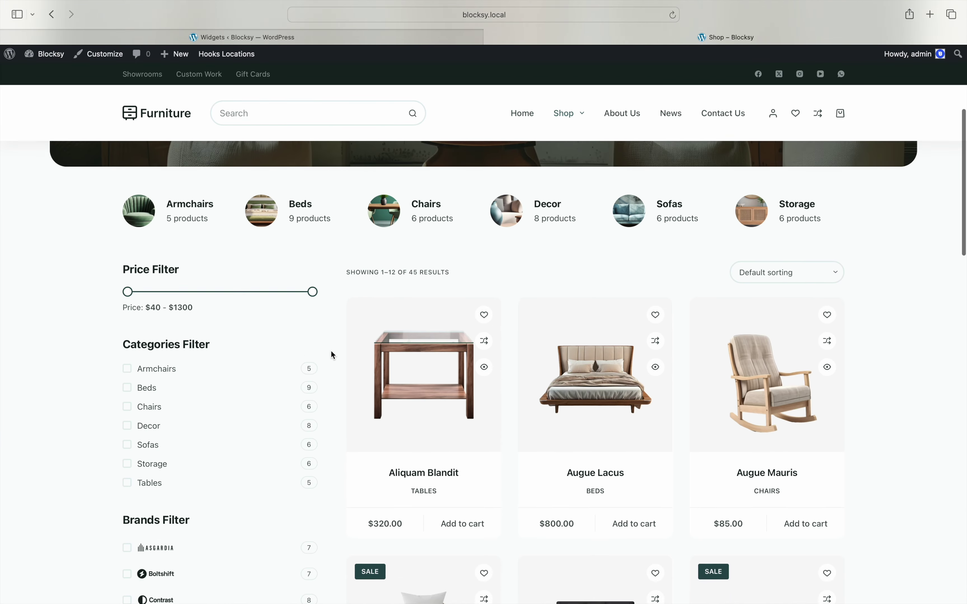
{"action": "scroll", "coordinate": [331, 354], "scroll_direction": "down", "scroll_amount": 3}
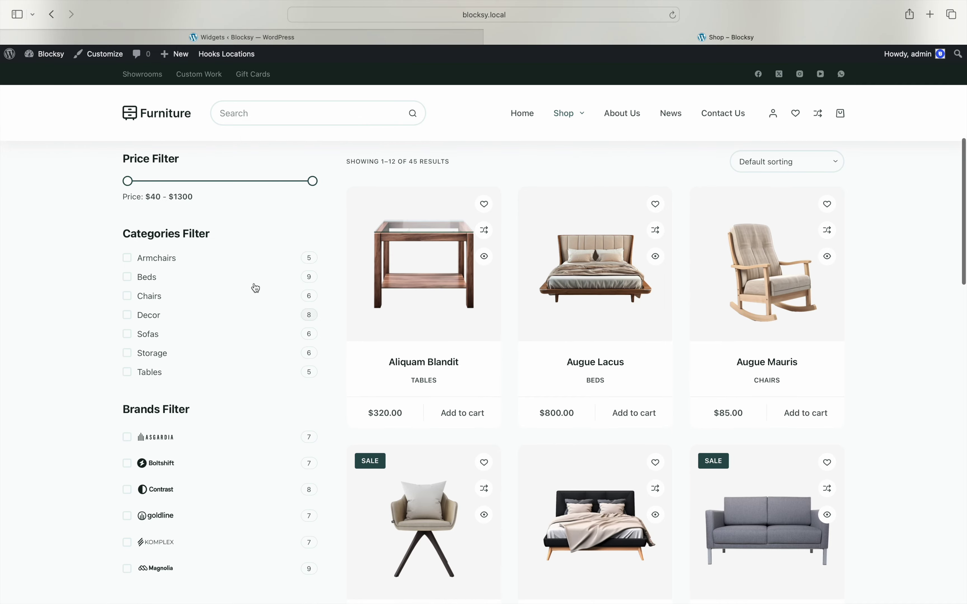
{"action": "left_click_drag", "start_coordinate": [128, 182], "coordinate": [163, 182]}
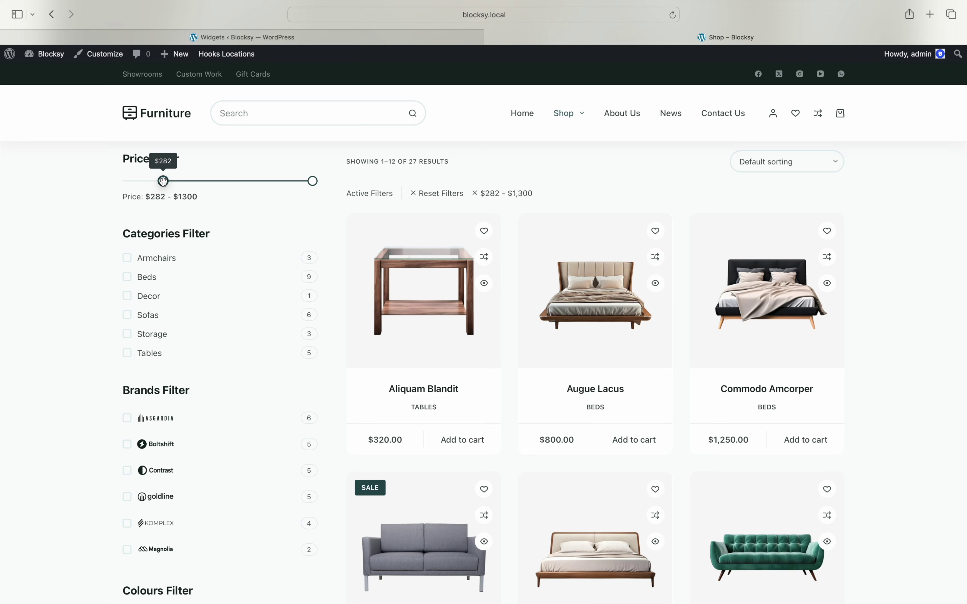
Filter the shop by Beds category, Beige colour, and Asgardia brand
{"action": "left_click", "coordinate": [231, 281]}
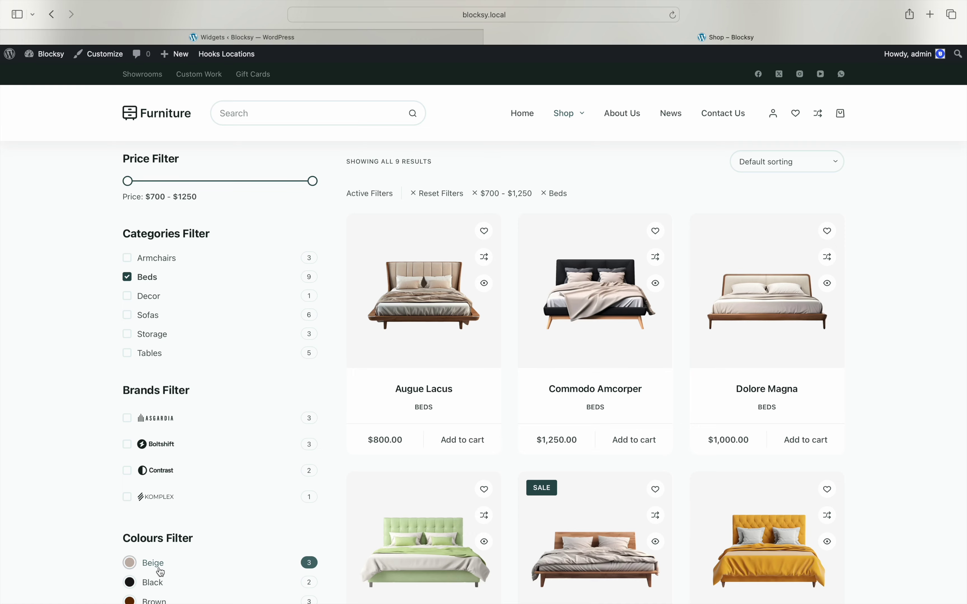
{"action": "left_click", "coordinate": [159, 571]}
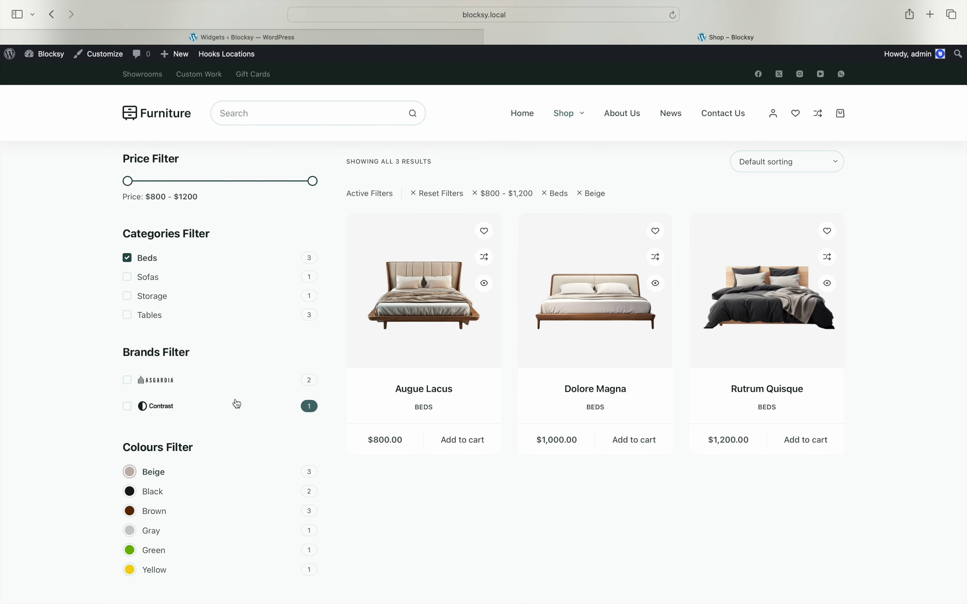
{"action": "left_click", "coordinate": [240, 389]}
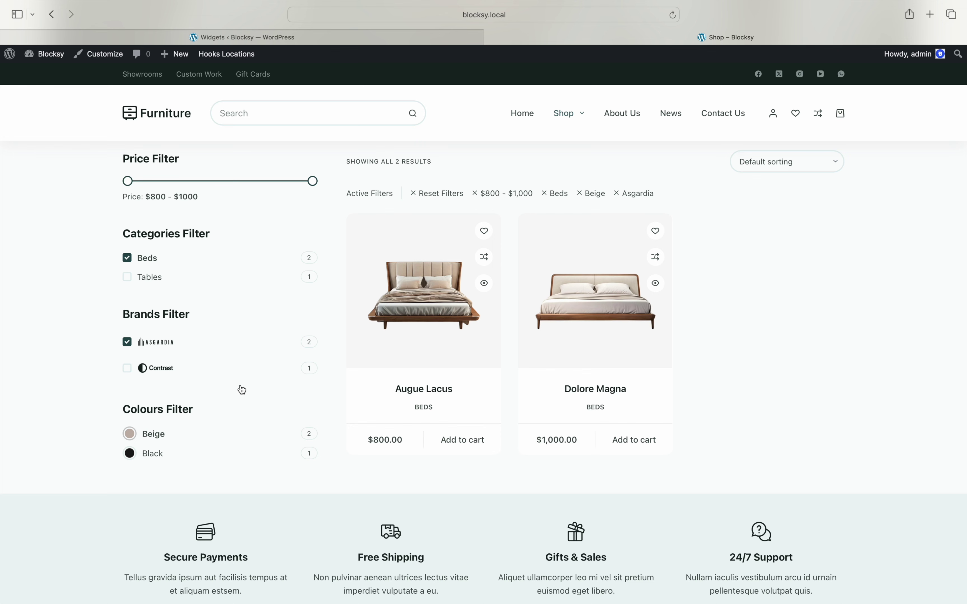
{"action": "left_click", "coordinate": [102, 55], "text": "super"}
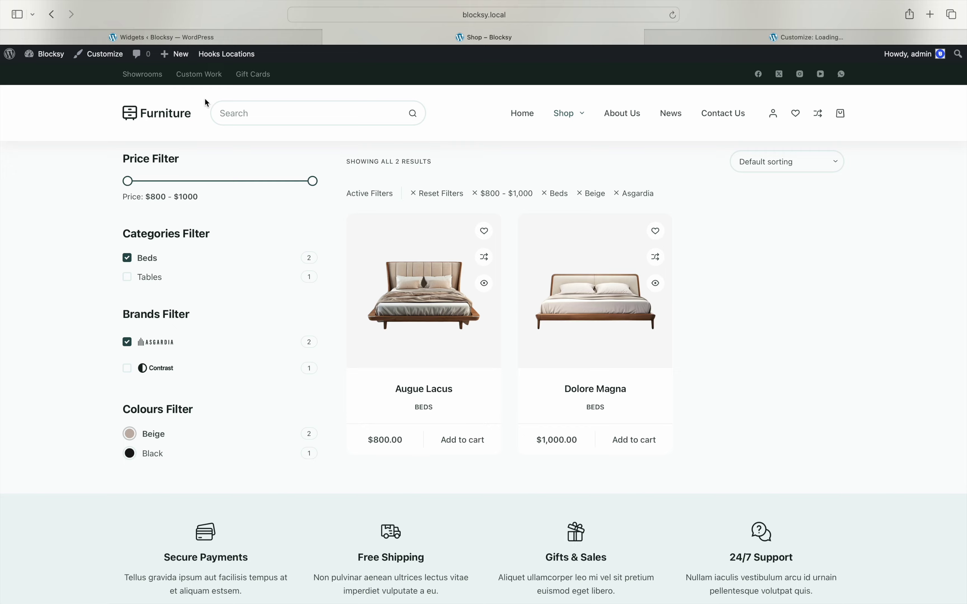
{"action": "left_click", "coordinate": [687, 42]}
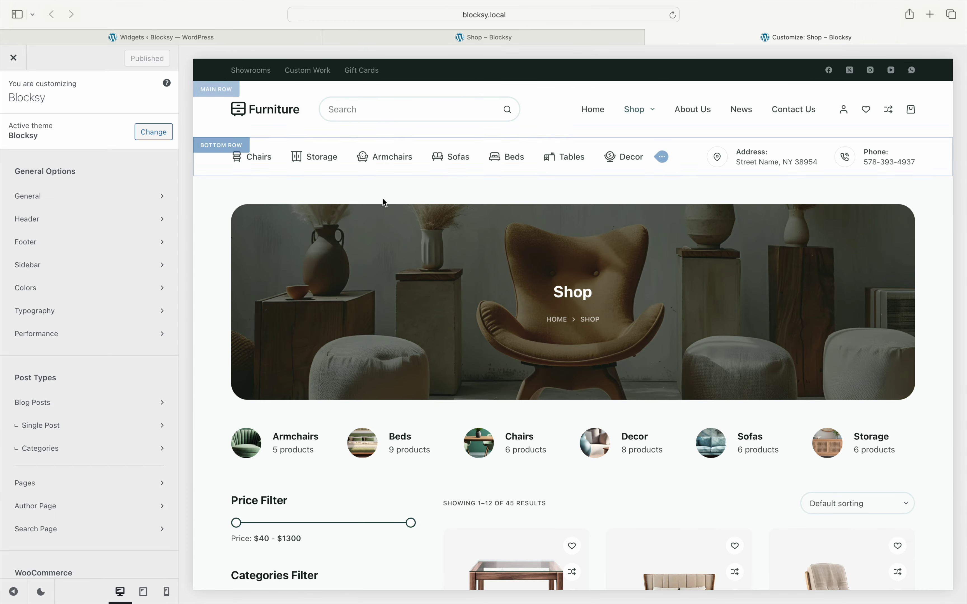
{"action": "scroll", "coordinate": [151, 374], "scroll_direction": "down", "scroll_amount": 5}
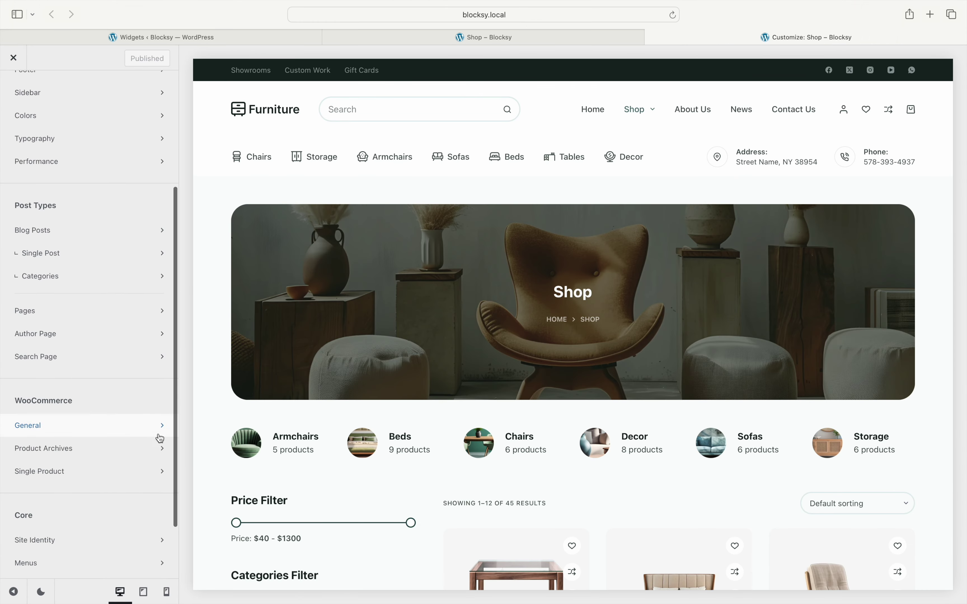
{"action": "left_click", "coordinate": [159, 448]}
{"action": "scroll", "coordinate": [161, 448], "scroll_direction": "down", "scroll_amount": 4}
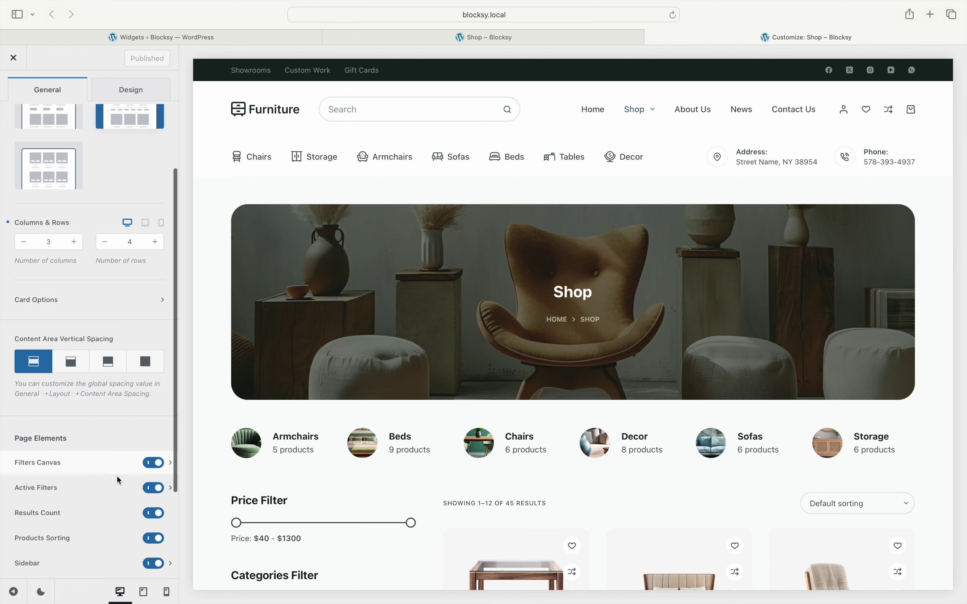
{"action": "left_click", "coordinate": [129, 493]}
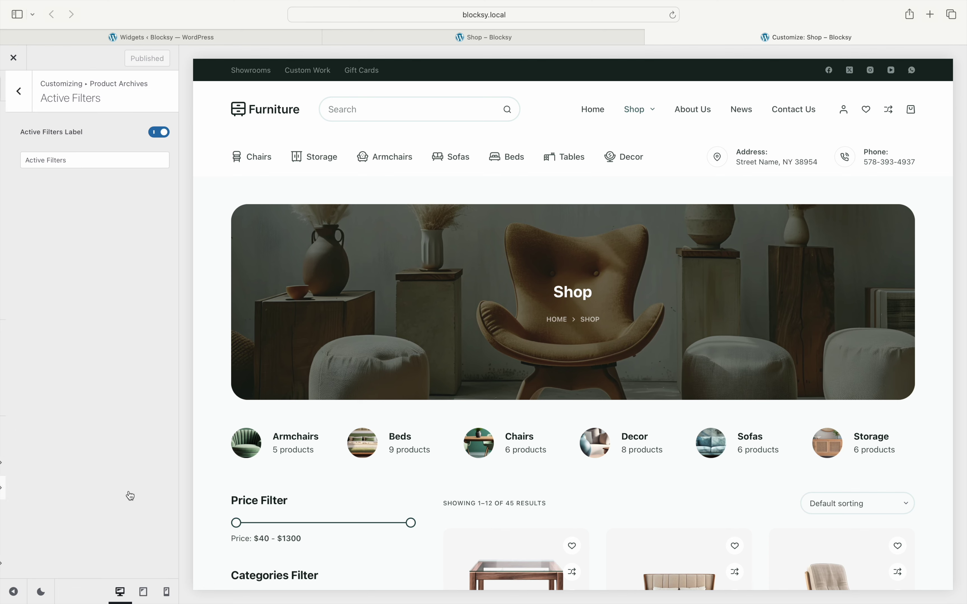
{"action": "left_click", "coordinate": [440, 40]}
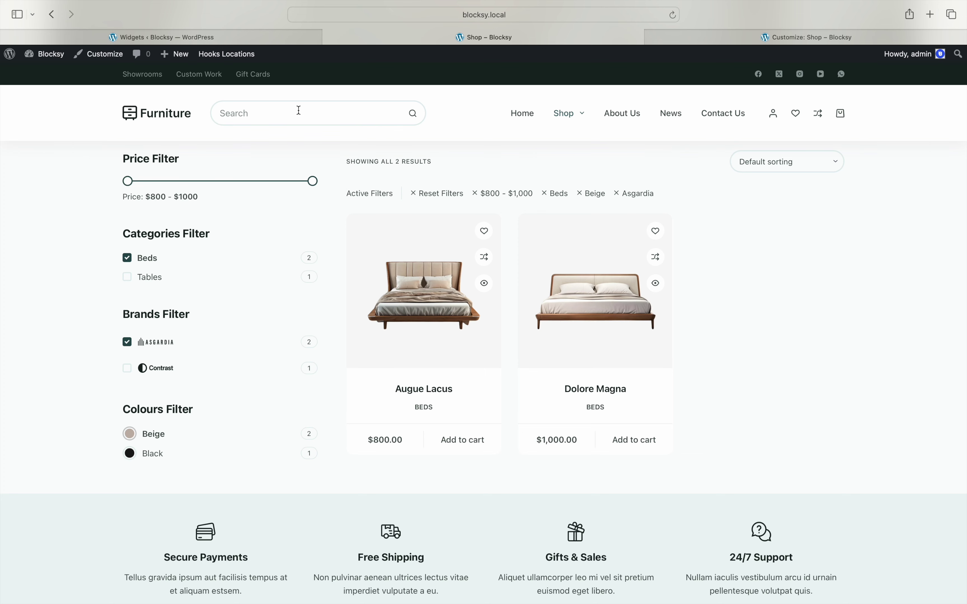
Insert an Active Filters block below the Colours Filter and select its inner block
{"action": "left_click", "coordinate": [267, 39]}
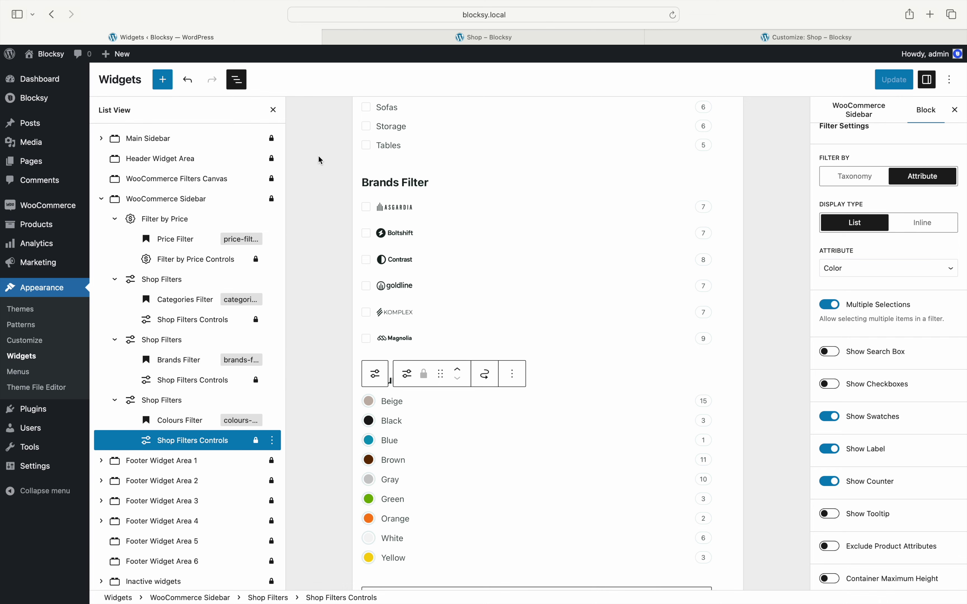
{"action": "scroll", "coordinate": [319, 157], "scroll_direction": "down", "scroll_amount": 5}
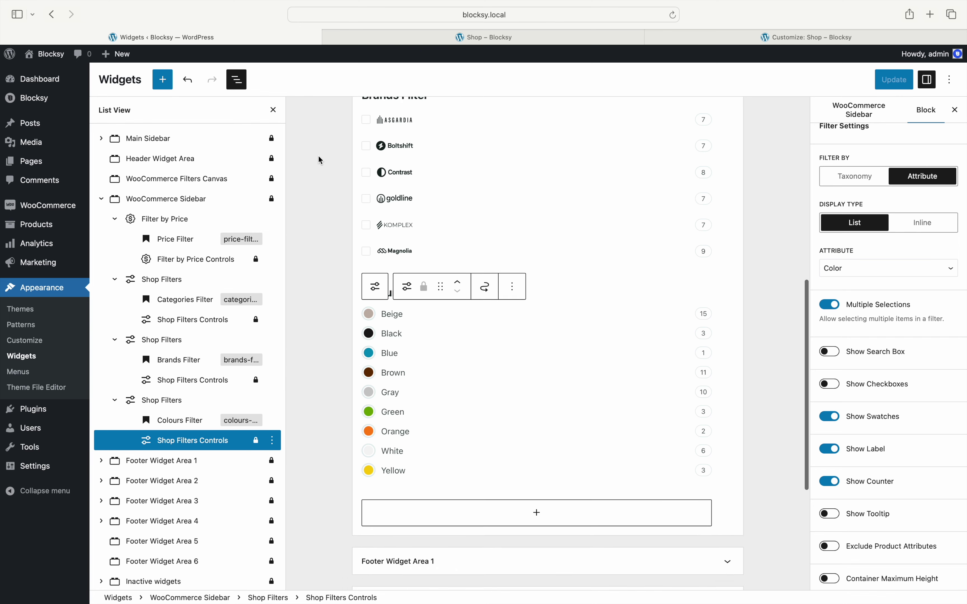
{"action": "left_click", "coordinate": [551, 507]}
{"action": "type", "text": "ac"}
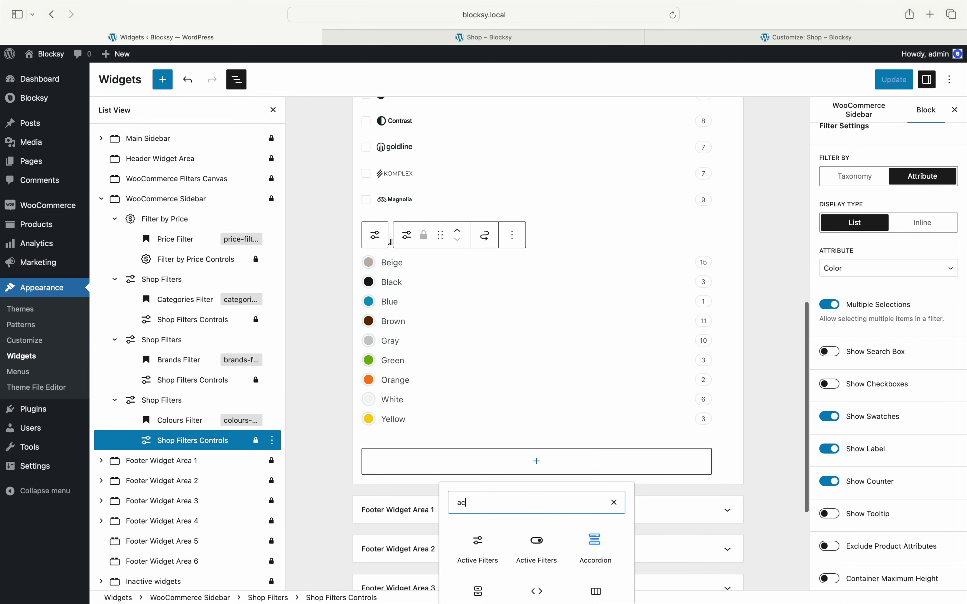
{"action": "type", "text": "tive"}
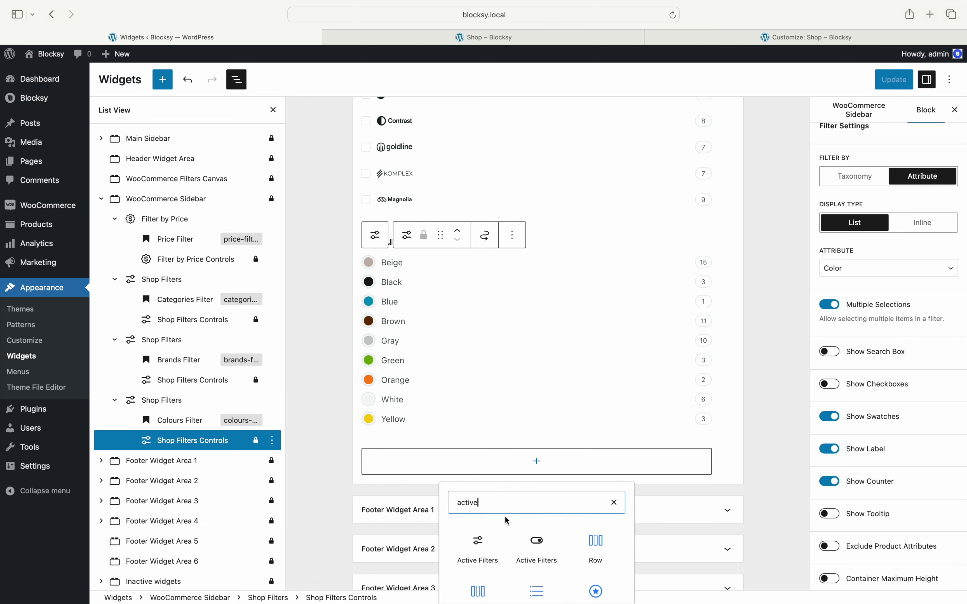
{"action": "left_click", "coordinate": [476, 544]}
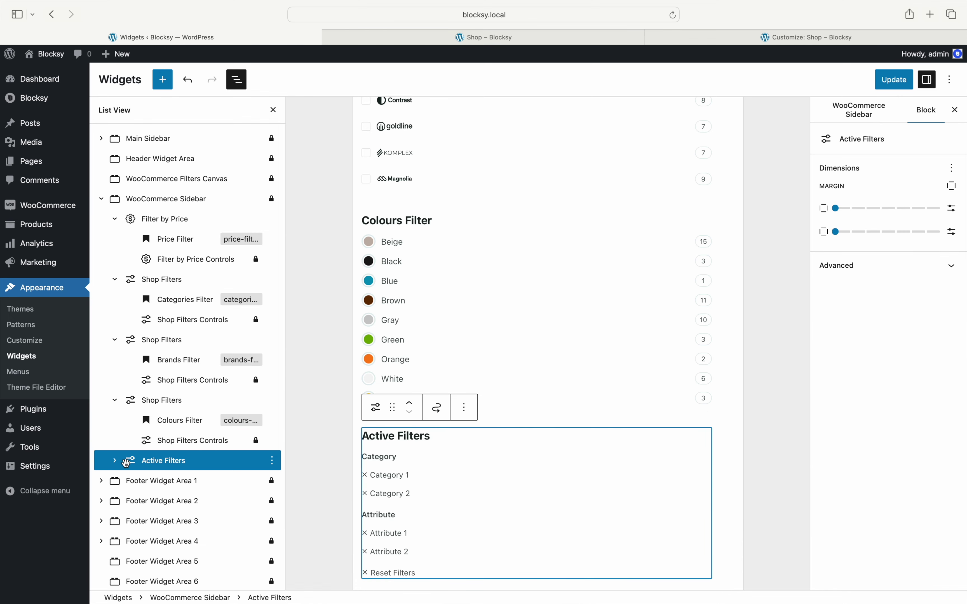
{"action": "left_click", "coordinate": [115, 461]}
{"action": "left_click", "coordinate": [207, 500]}
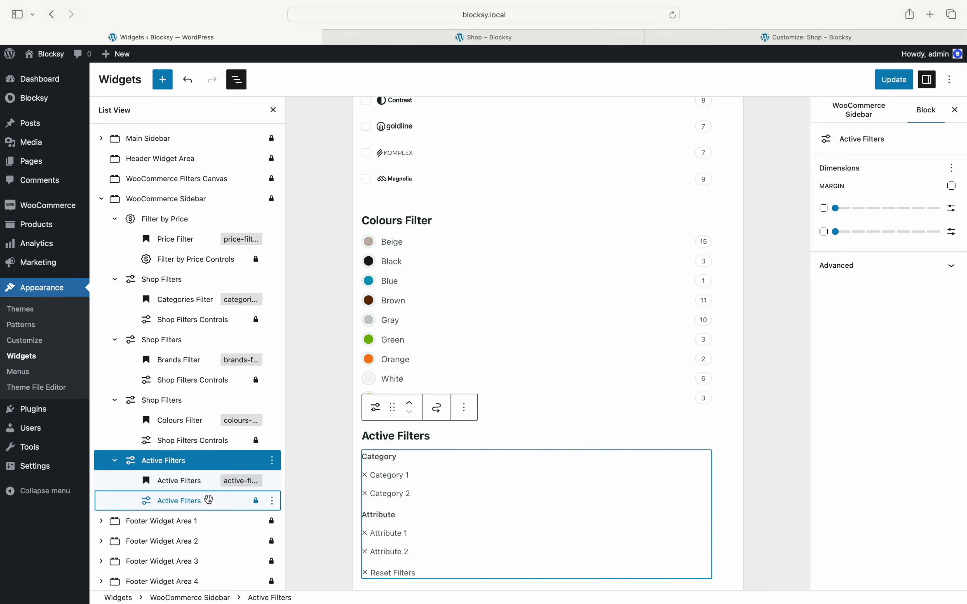